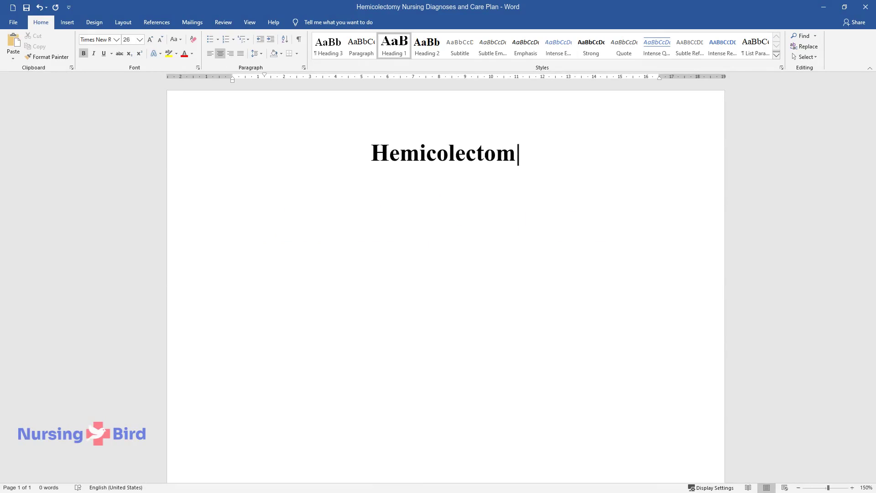
Step: Complete the title 'Hemicolectomy Nursing Diagnoses and Care Plan', then add an 'Introduction' heading and the intro paragraph
type("s and Care Plan")
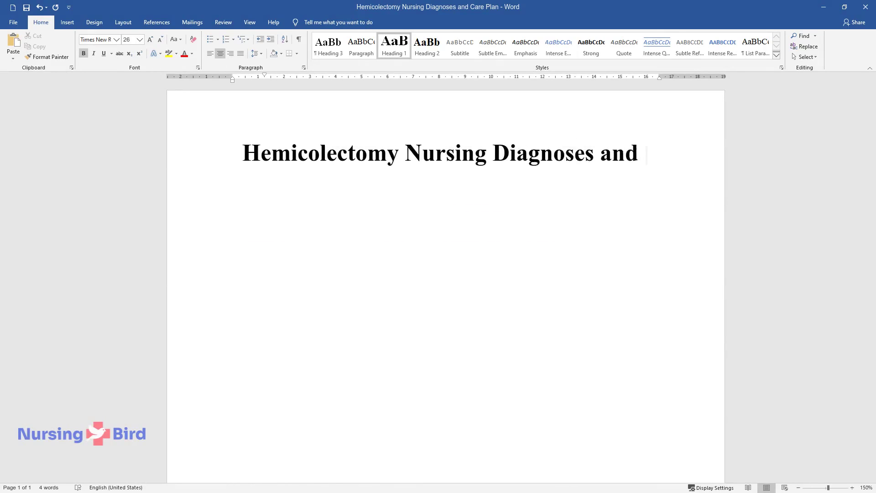
key("Return")
type("Introduction")
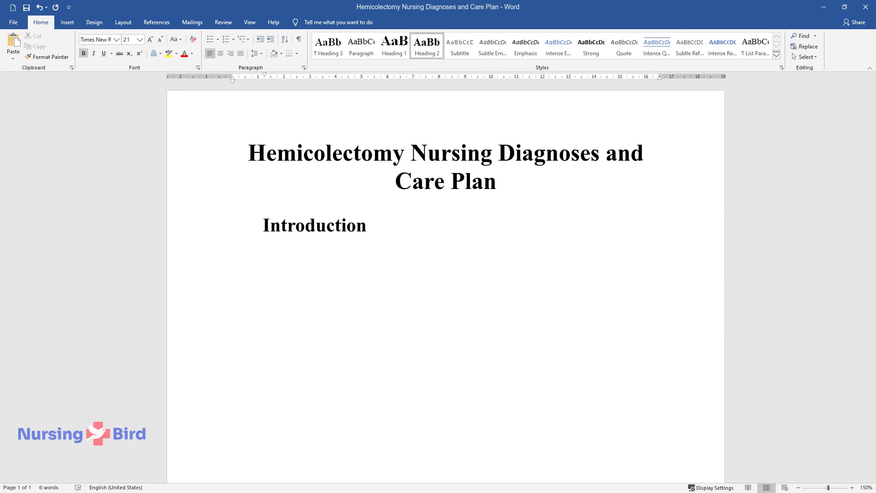
key("Return")
type("Hemicolectomy, a medical procedure that involves partial removal of the colon, is usually conduc")
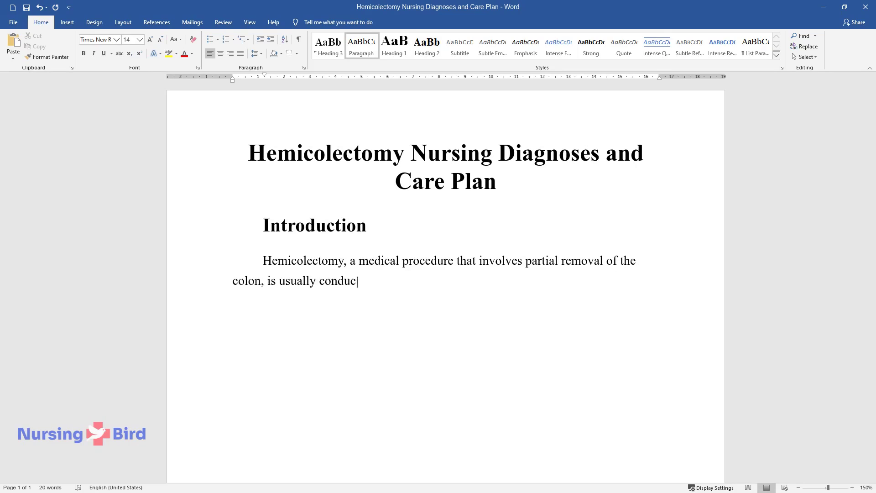
type("ted to treat conditions such as ")
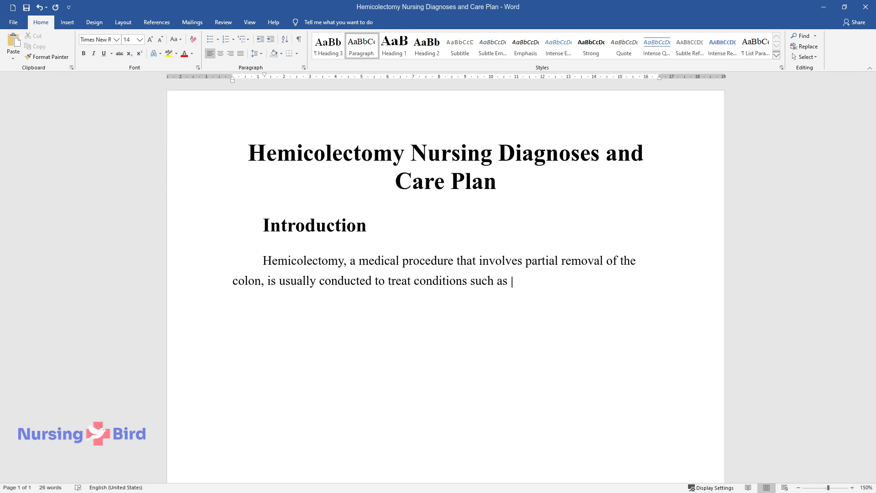
type("diverticulitis, colon cancer, and")
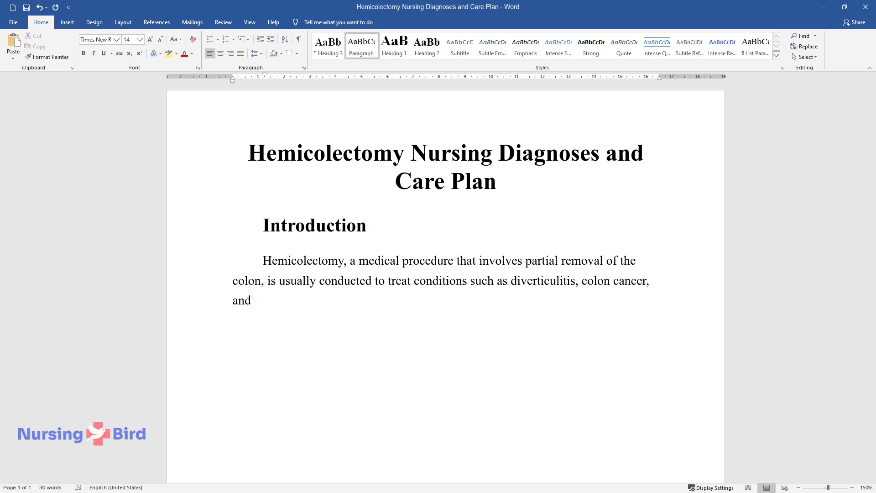
type(" inflammatory bowel disease. A proper hemicolectomy nursing care plan is crucial to ensure the patient's safe")
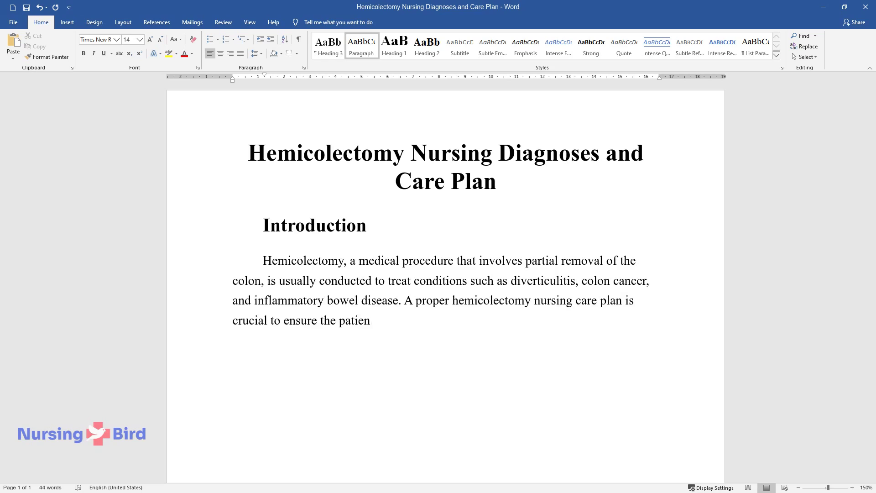
type("ty and comfort during the")
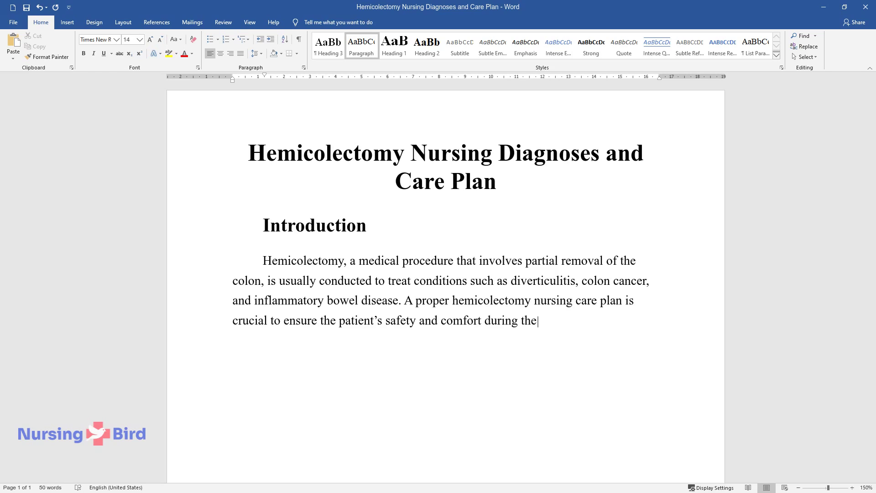
type(" postoperative period. This paper contains")
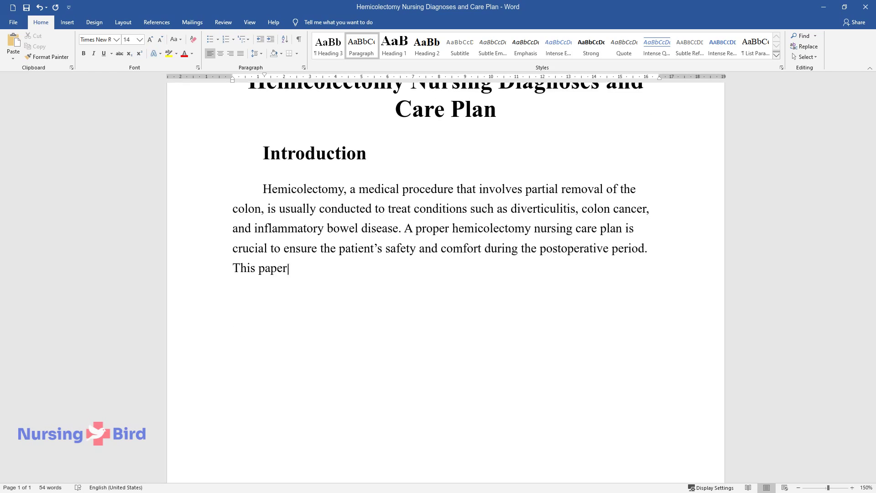
type(" hemicolectomy nursing d")
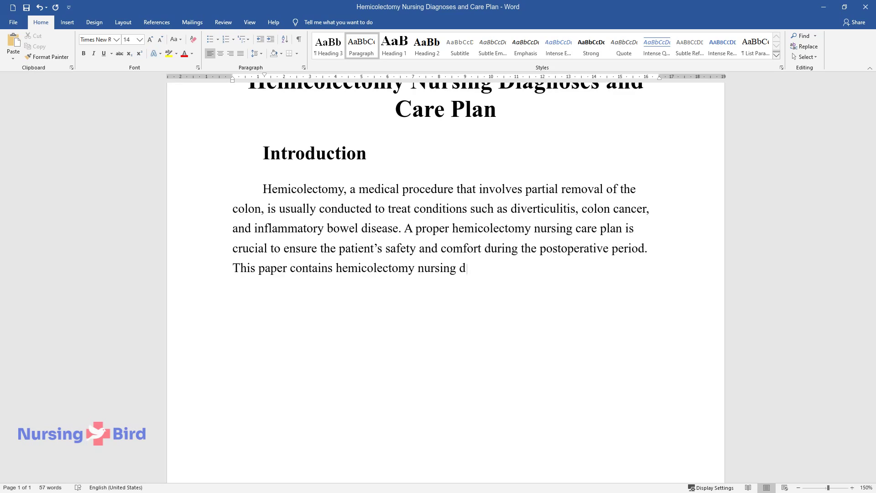
type("iagnoses and care plan. It aims to")
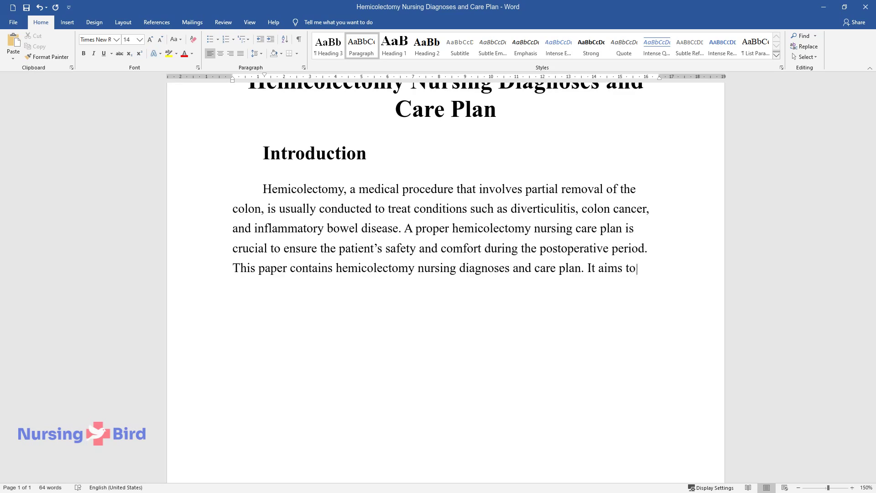
type(" explain what knowledge and skill")
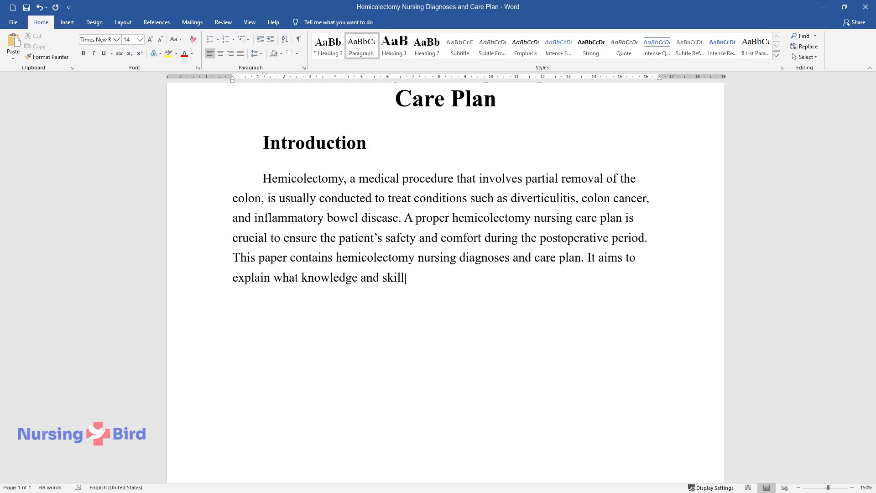
type("s are vital to effectively care fo")
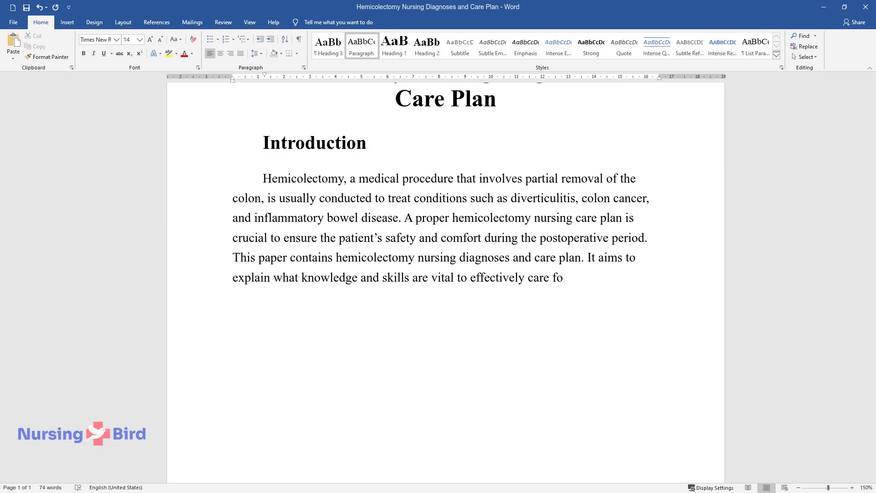
type("r patients who have undergone the")
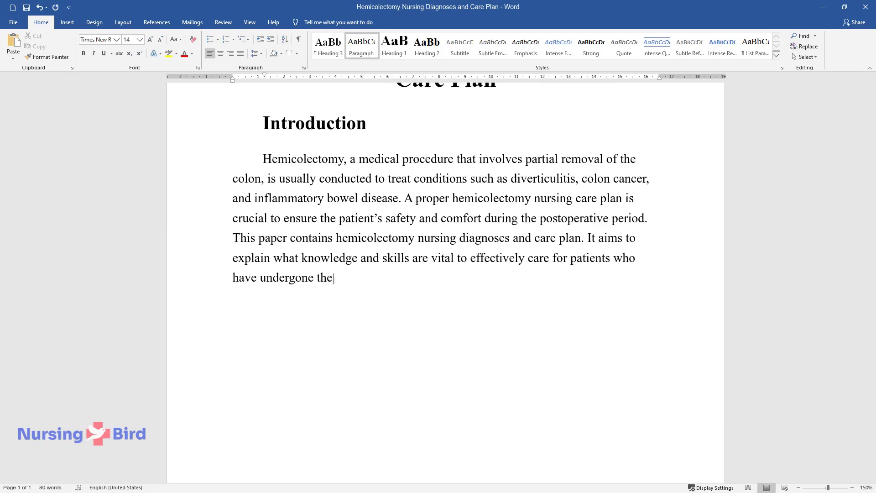
type(" procedure.Hem")
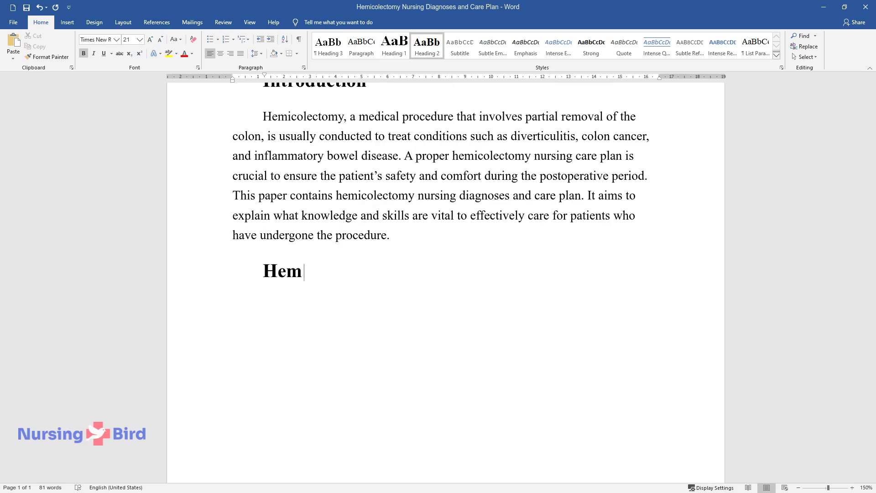
type("icolectomy Nursing Diagnoses")
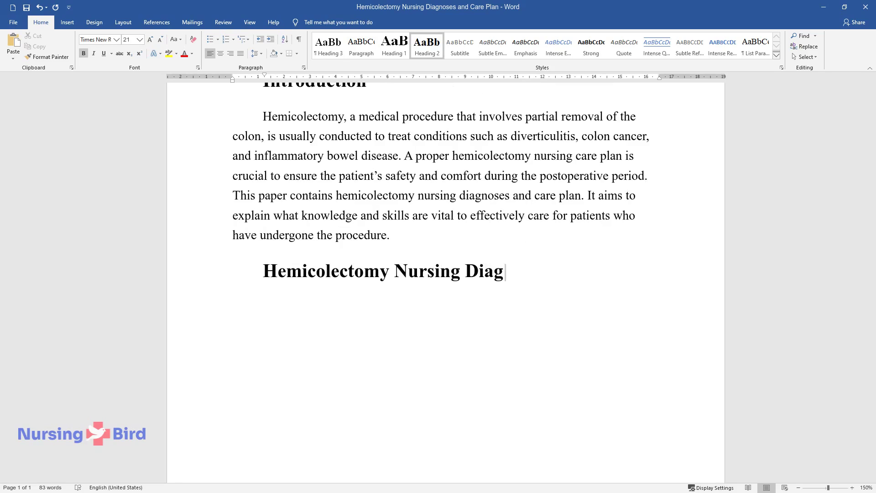
Step: Add 'The most common hemicolectomy nursing diagnoses are:' with bullets for incision pain and infection risk
key("Return")
type("The most ")
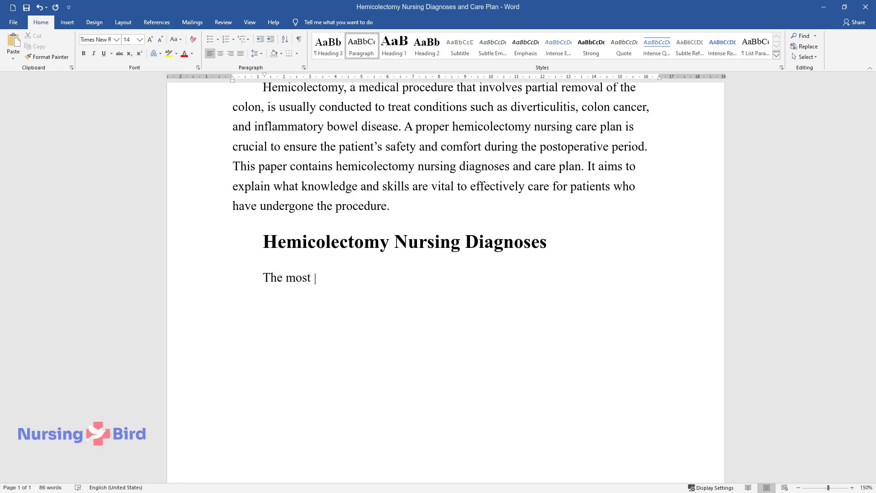
type("common hemicolectomy nursing diagnoses are:")
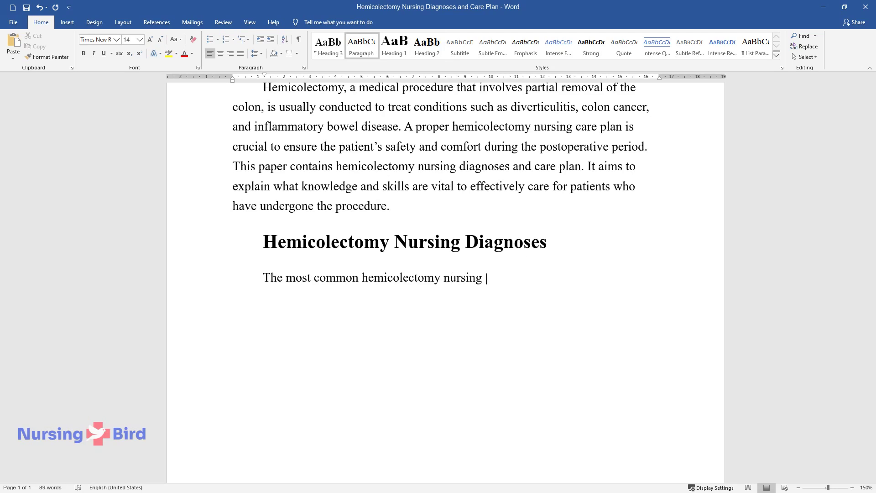
key("Return")
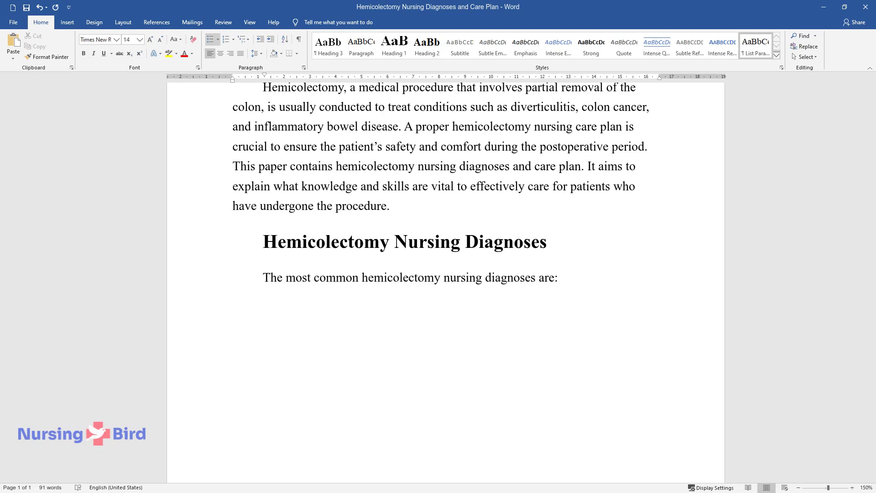
type("Pain caused by surgical incision and tissue damage.")
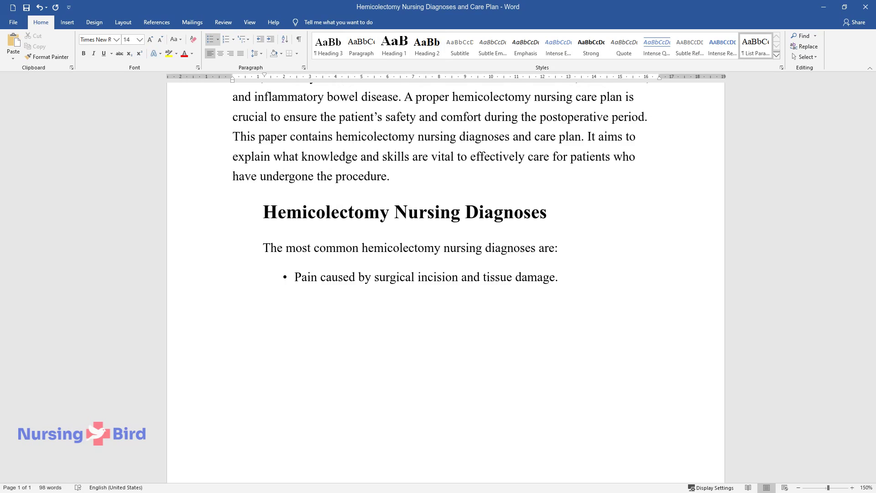
key("Return")
type("Risk of infection from the")
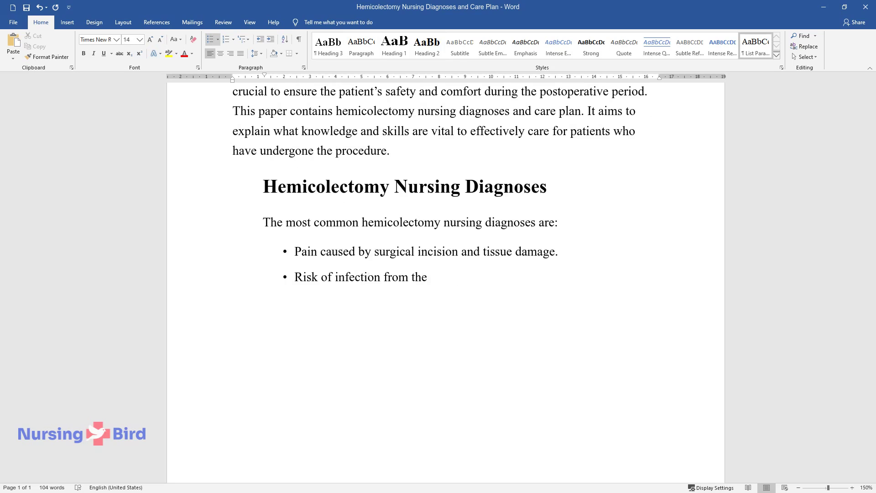
type(" surgery.")
Step: Add bullets on breathing difficulties, immobility skin damage and reduced nutrition, then start the 'Hemicolectomy Nursing Care Plan' heading
key("Return")
type("Breathi")
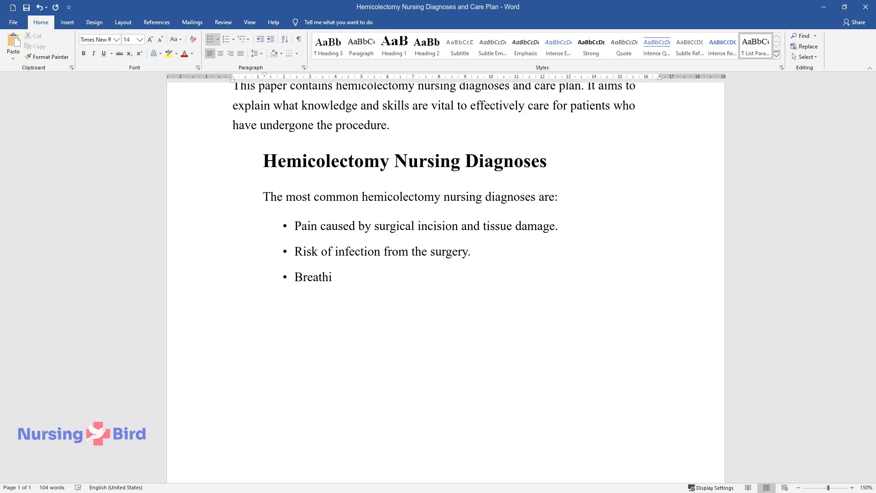
type("ng difficulties caused by anesthe")
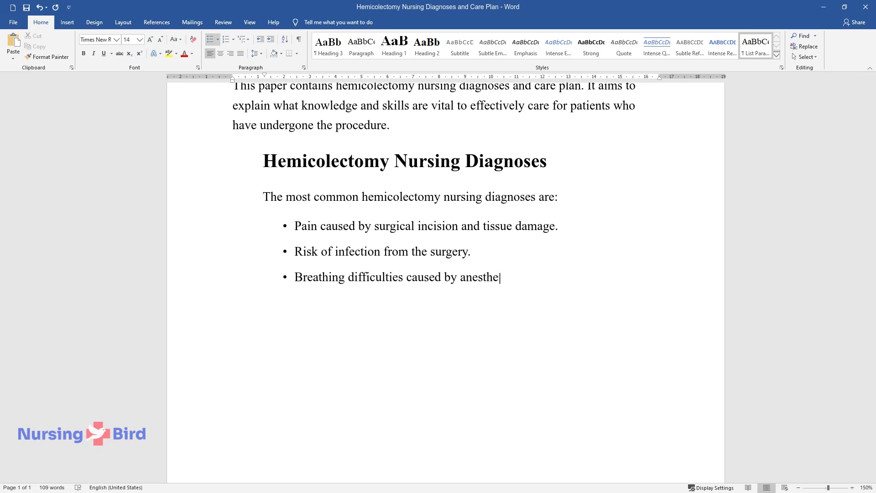
type("sia and positioning during surgery")
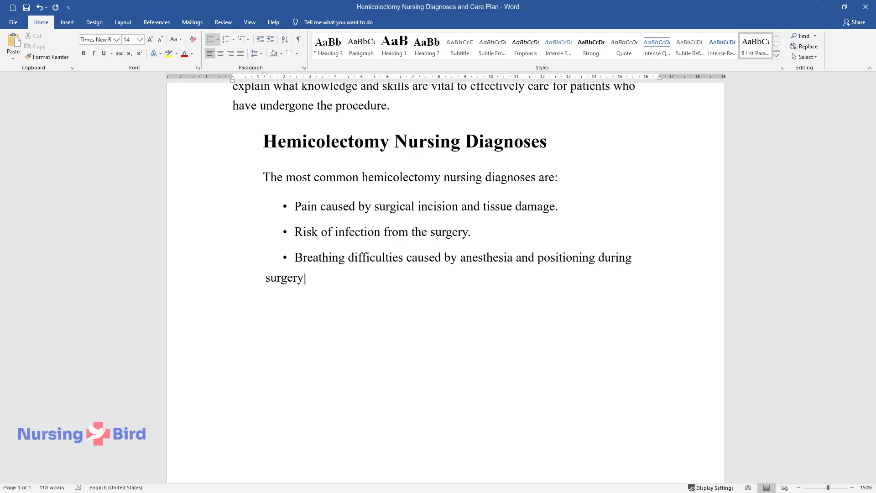
type(".")
key("Return")
type("Risk of skin ")
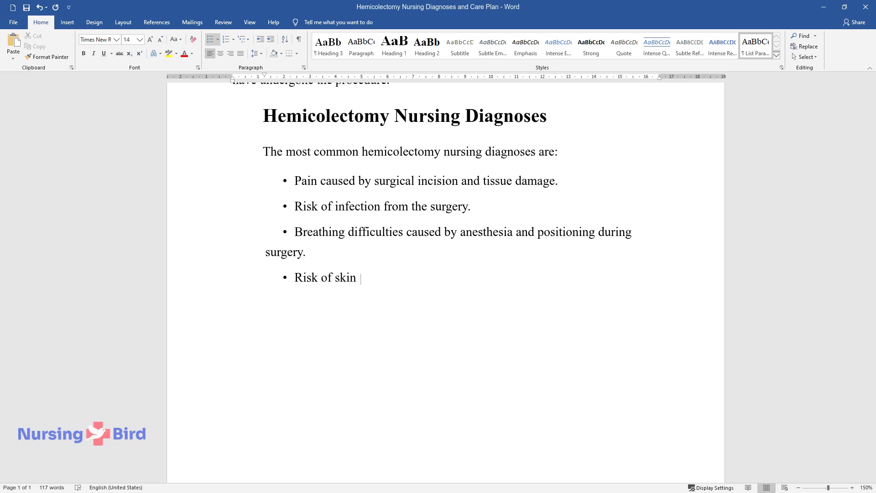
type("damage due to immobility.")
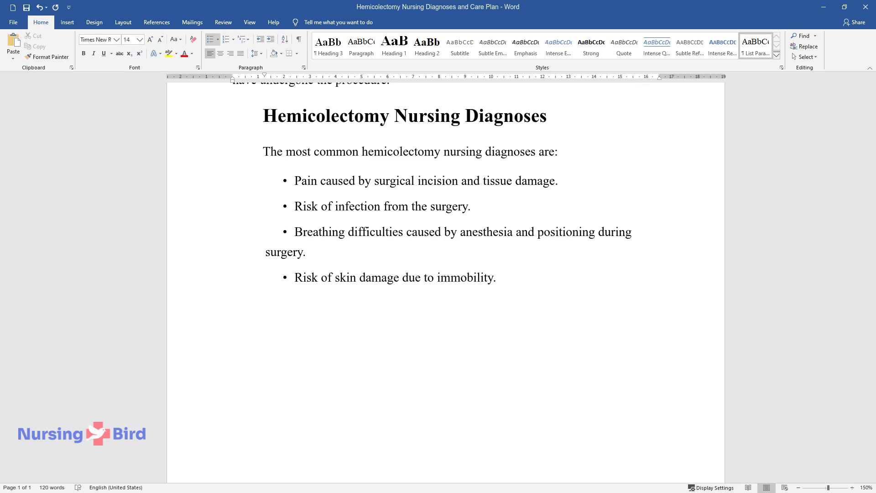
key("Return")
type("Reduced nutrit")
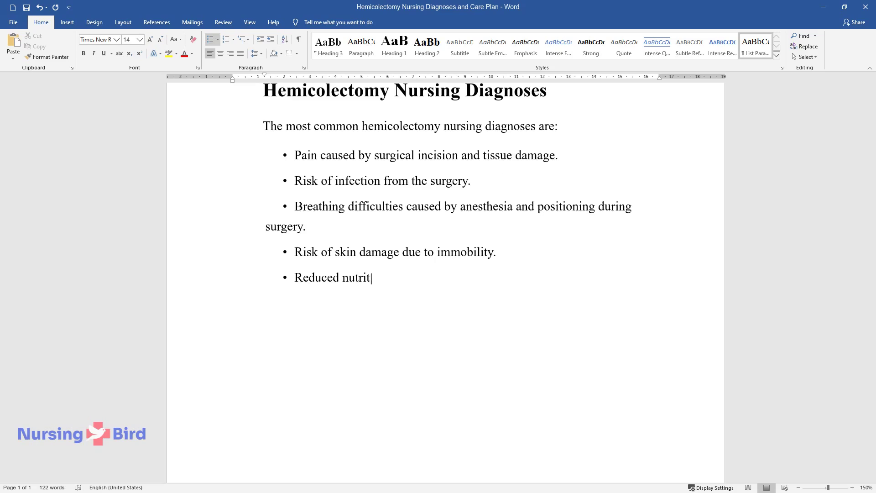
type("ion. Hemicol")
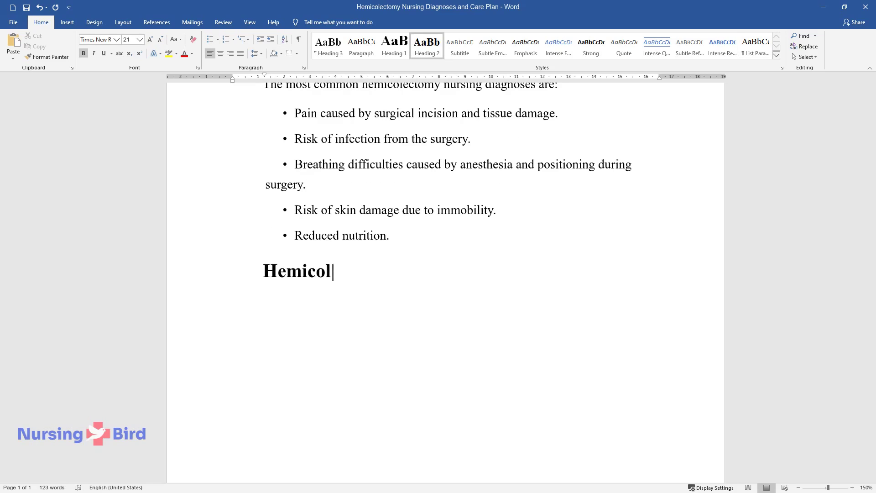
type("ectomy Nursing Care Plan")
Step: Write the postoperative care intro paragraph and a first bullet on remote radiation therapy for acute pain
key("Return")
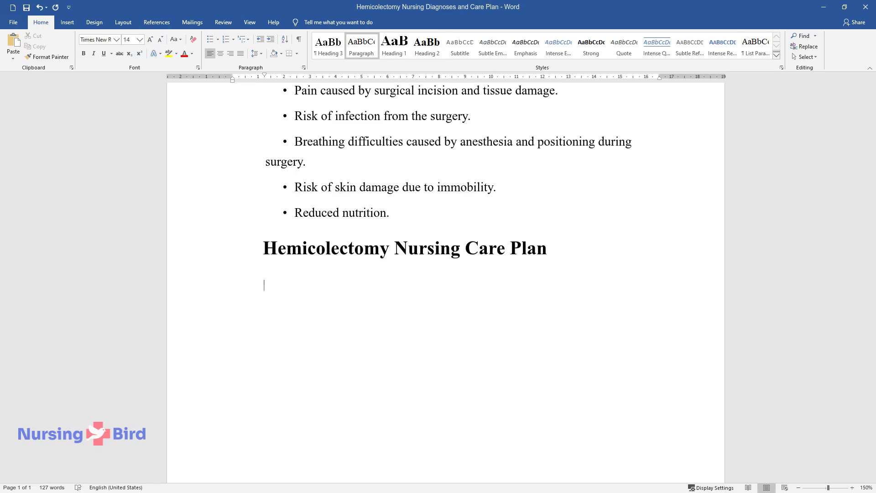
type("Hemicolectomy i")
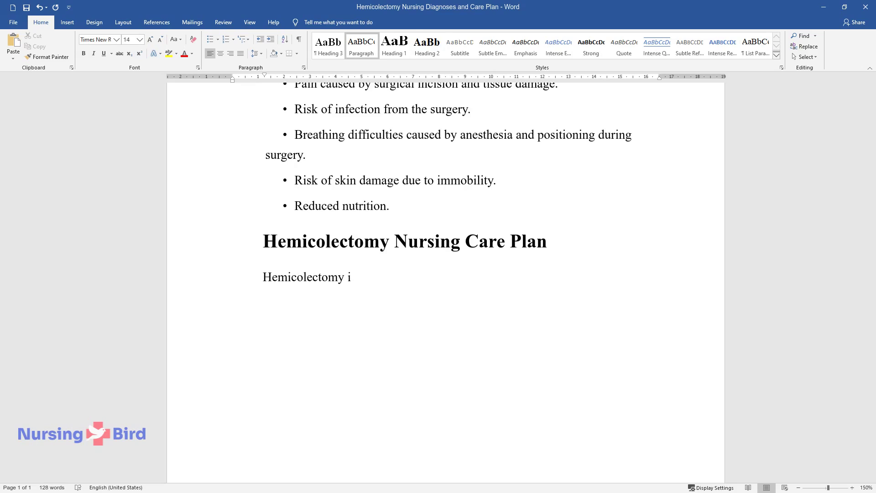
type("s a complex surgical intervention, and after it has been performed, ")
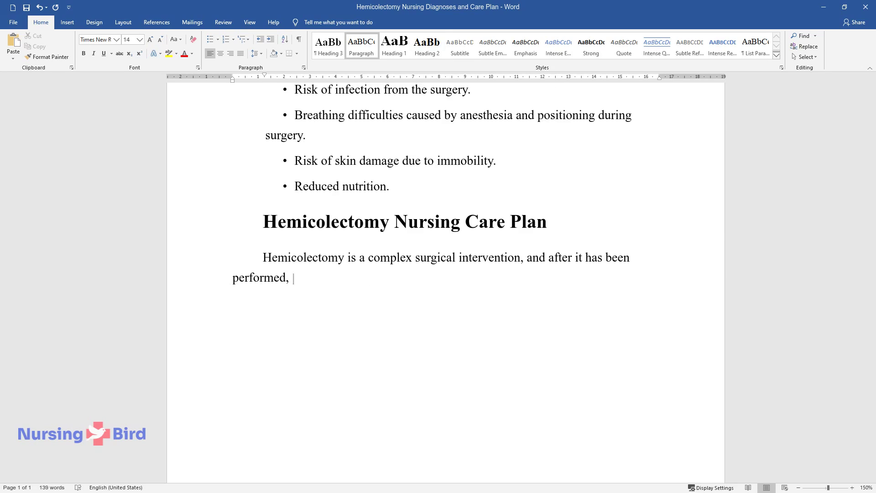
type("pain is a regular symptom. During a ")
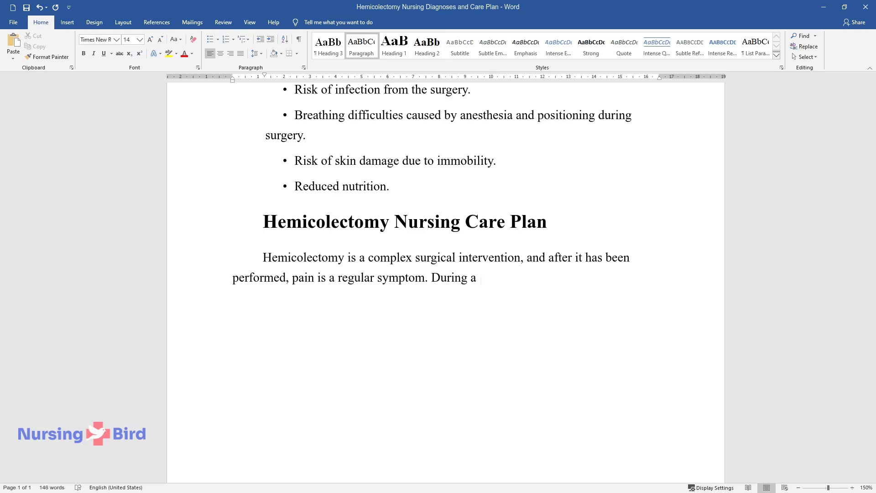
type("postoperative period, the most fre")
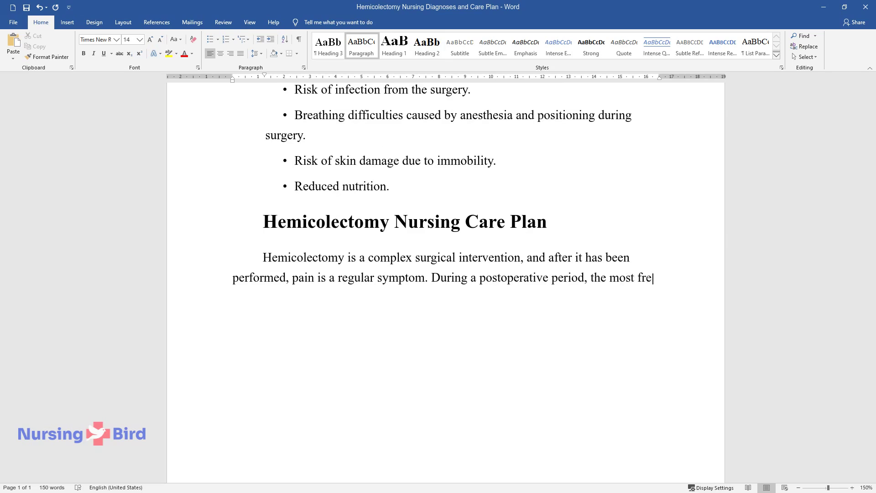
type("quent complication is the suppurat")
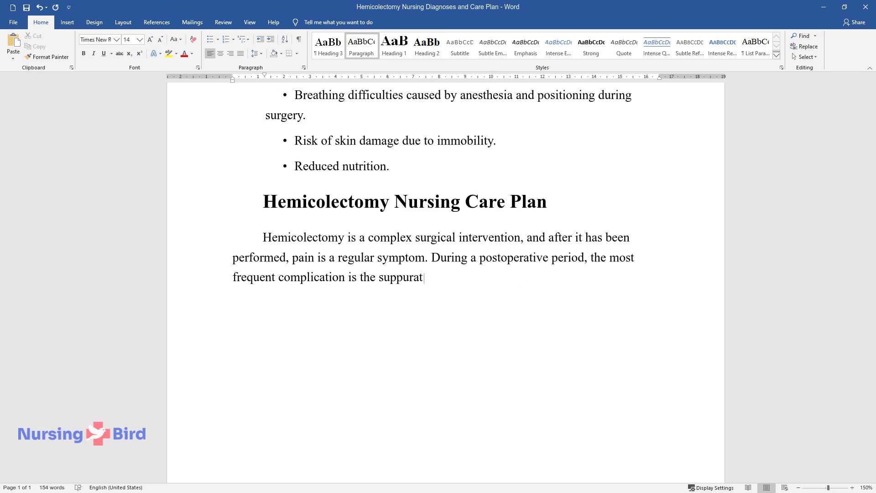
type("ion of the operative wound of the abdominal wall. Also, the occurrenc")
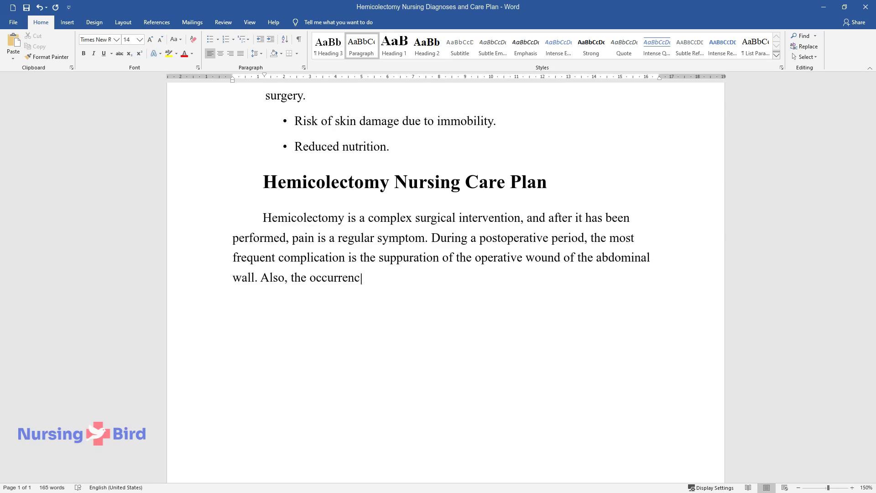
type("e of the insolvency of intestinal sutures is possible. A plan of action for the nurse and the p")
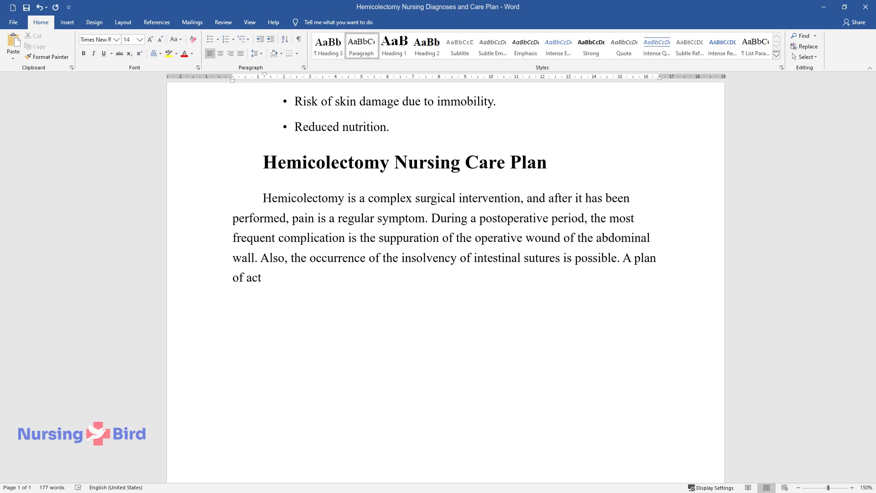
type("atient t")
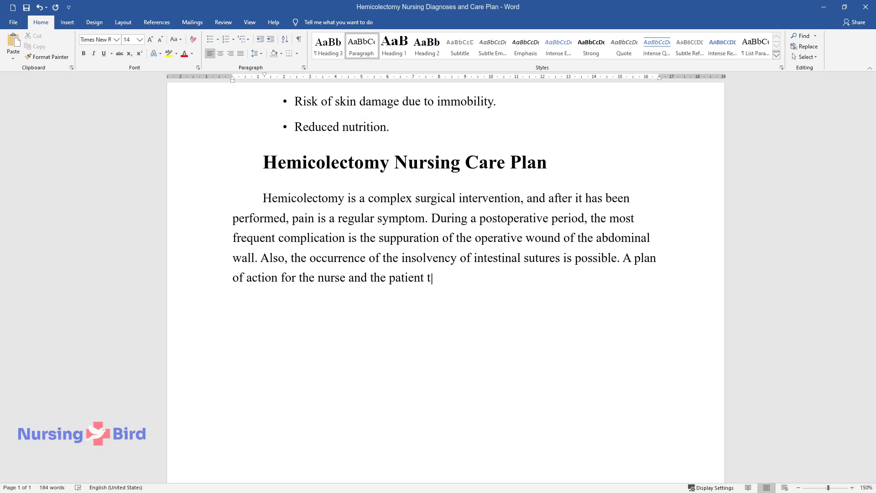
type("o engage in mutual goal-setting for")
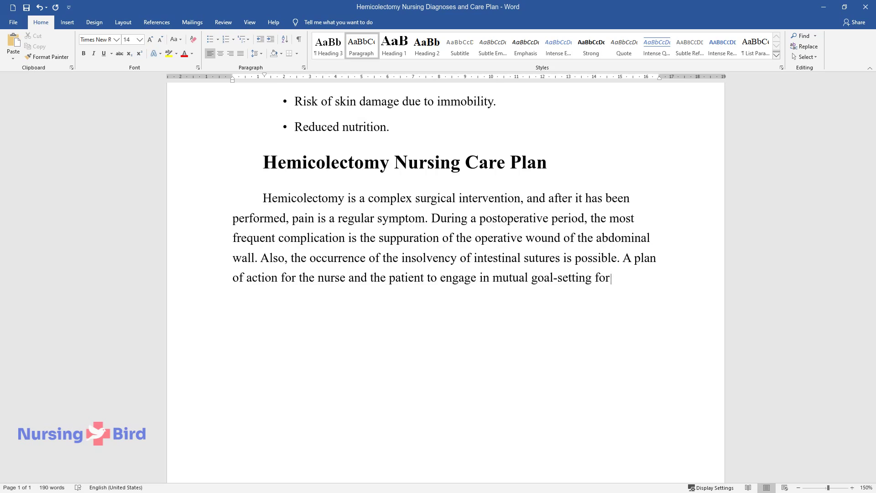
type(" pain management may include the following stages:")
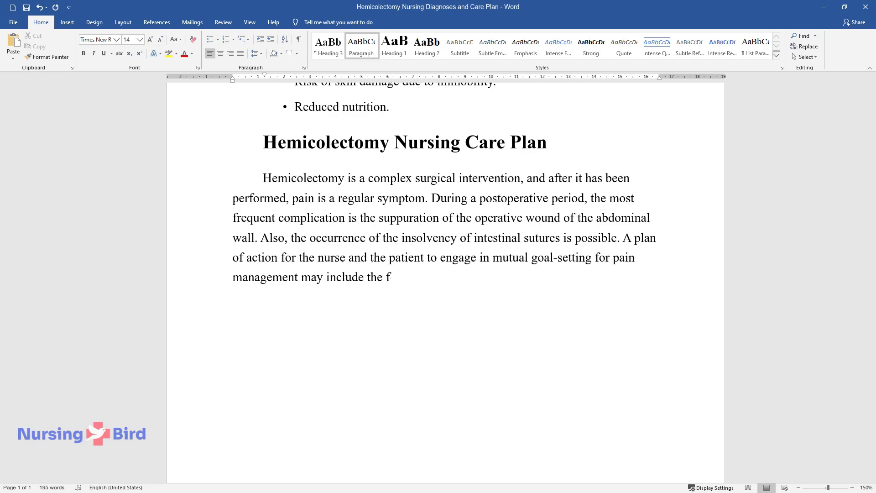
key("Return")
type("R")
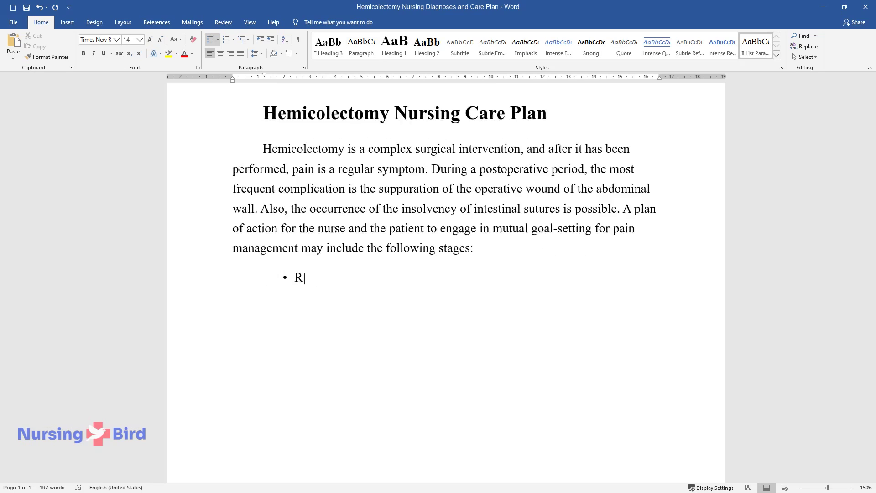
type("emote radiation therapy to reduc")
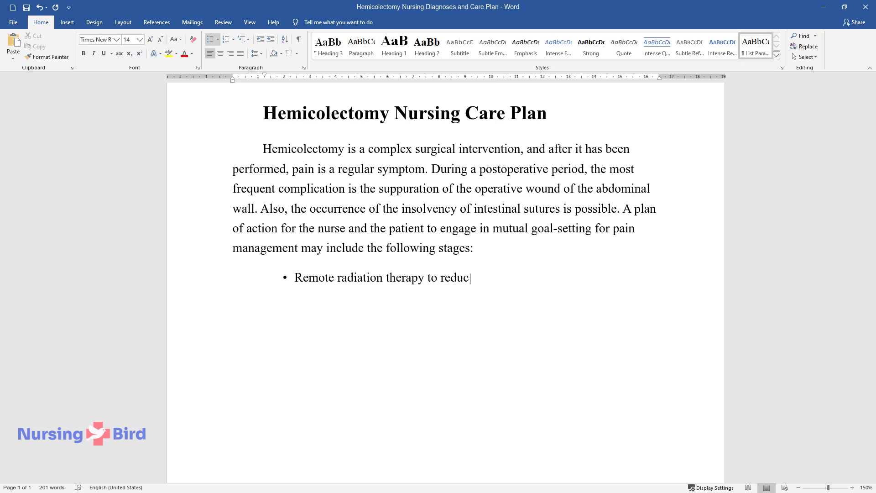
type("e the effects of acute pain.")
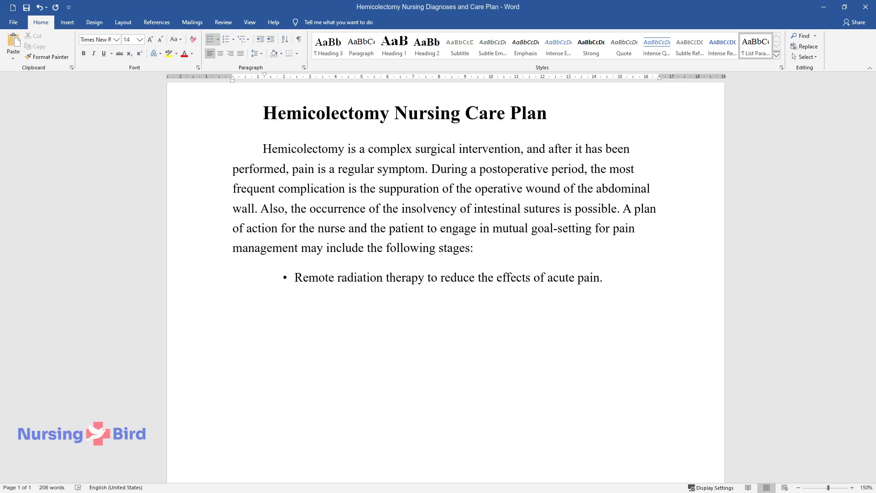
Step: Add care bullets on pain observation, locoregional anesthesia, and pain intensity on a 1-10 visual analog scale
key("Return")
type("For the patient – ")
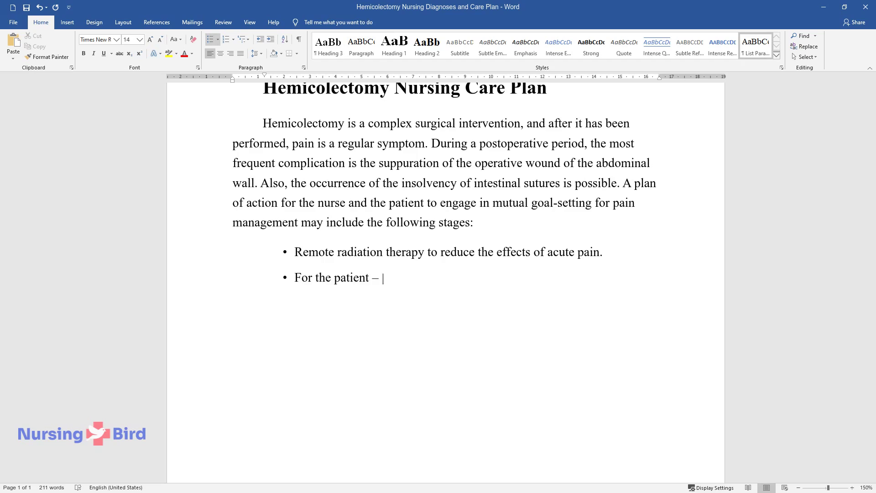
type("observation, and analysis of pain, its frequency and character (p")
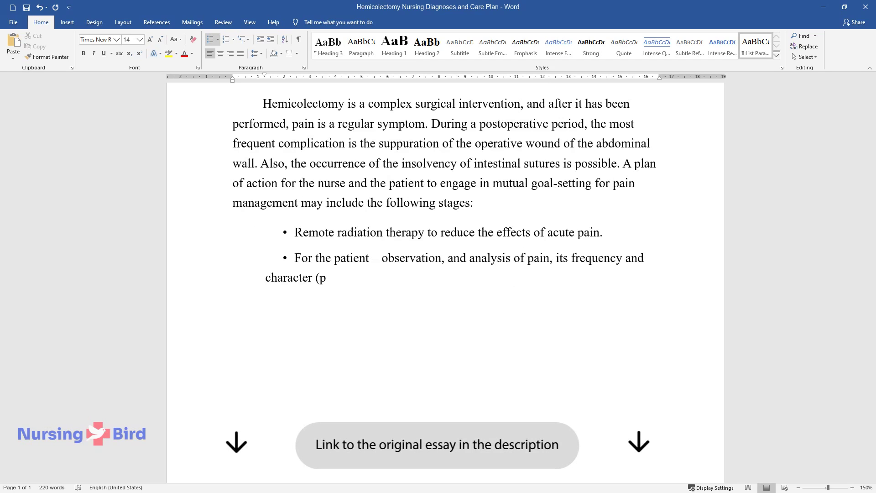
type("ulsating, acute, aching); for th")
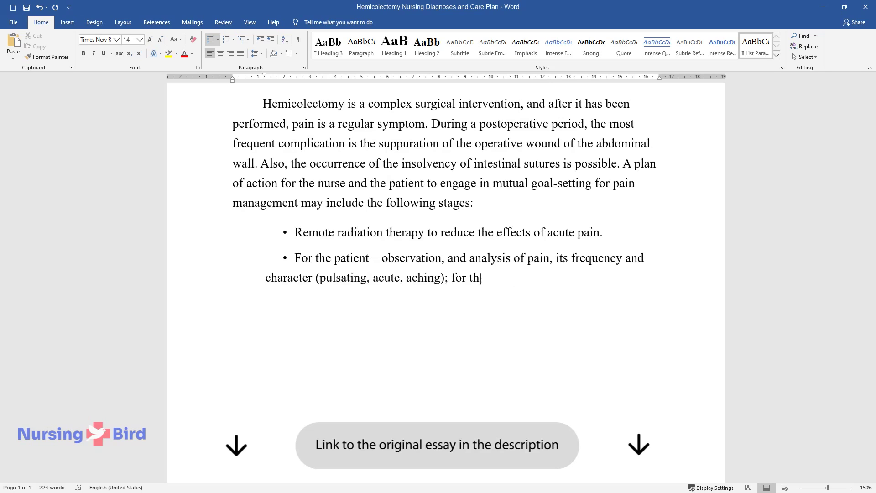
type("e nurse – the evaluation of infor")
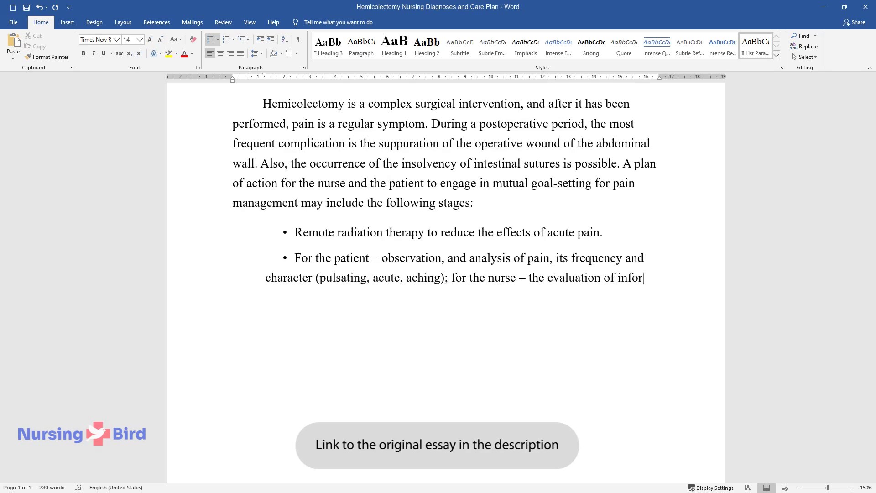
type("mation received from the patient")
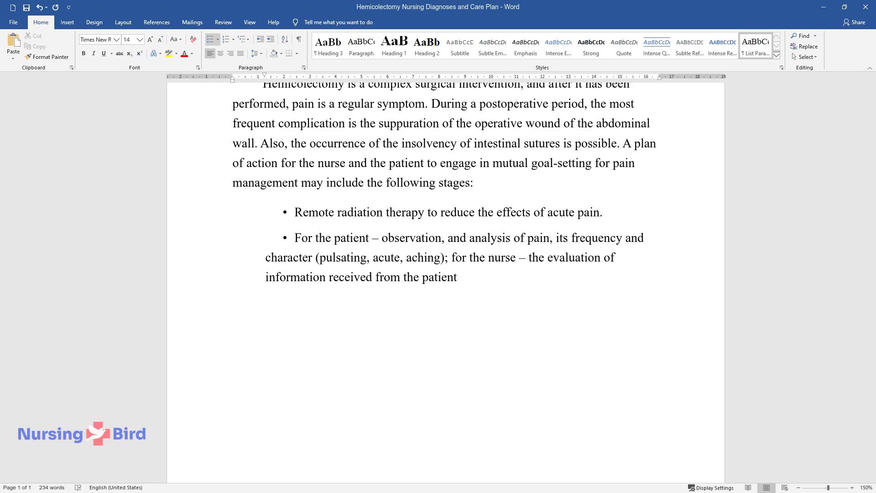
type(".")
key("Return")
type("Locoregional a")
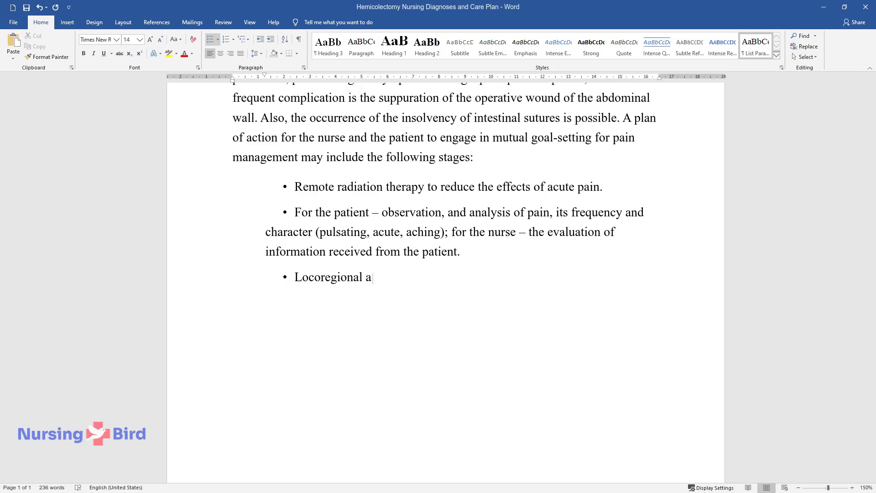
type("nesthesia aimed at relieving a patient's severe discomfort.")
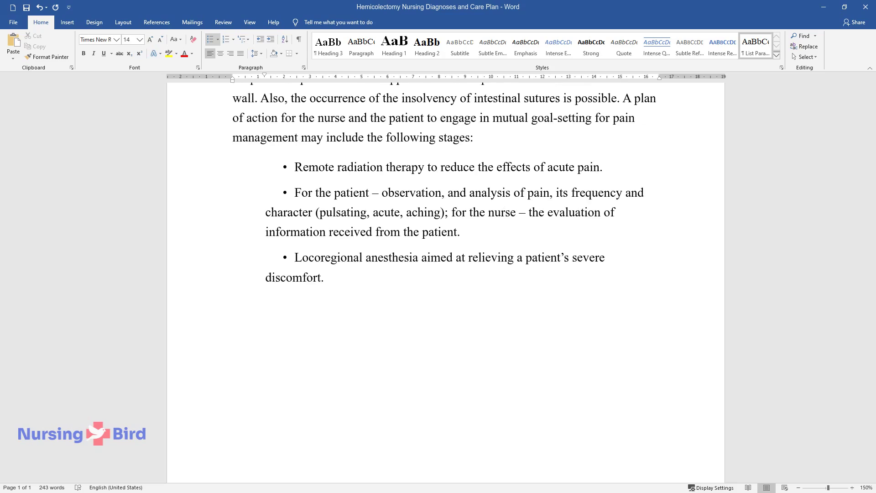
key("Return")
type("The analysis of the intensity of pain syndrome on a visual analog scale from 1 to 10")
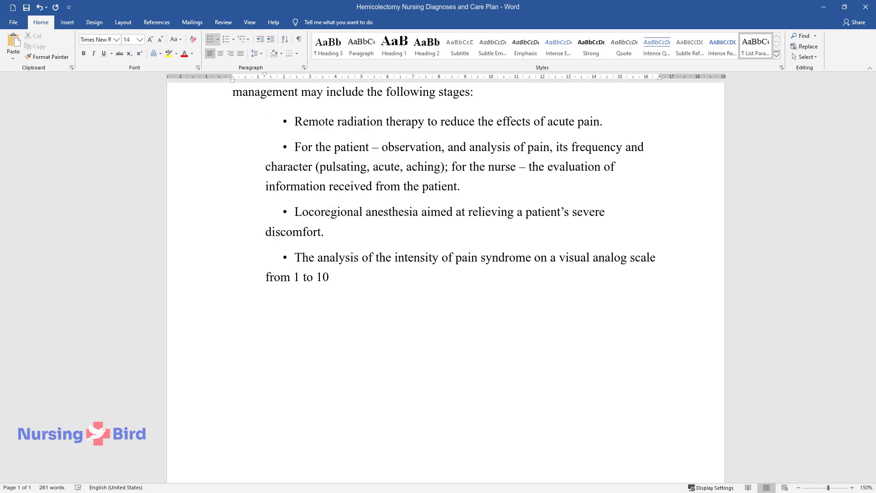
type(" points.")
Step: Add bullets on breathing exercises and antibiotics for suspected peritonitis, then start a Heading 2 line
key("Return")
type("Breathin")
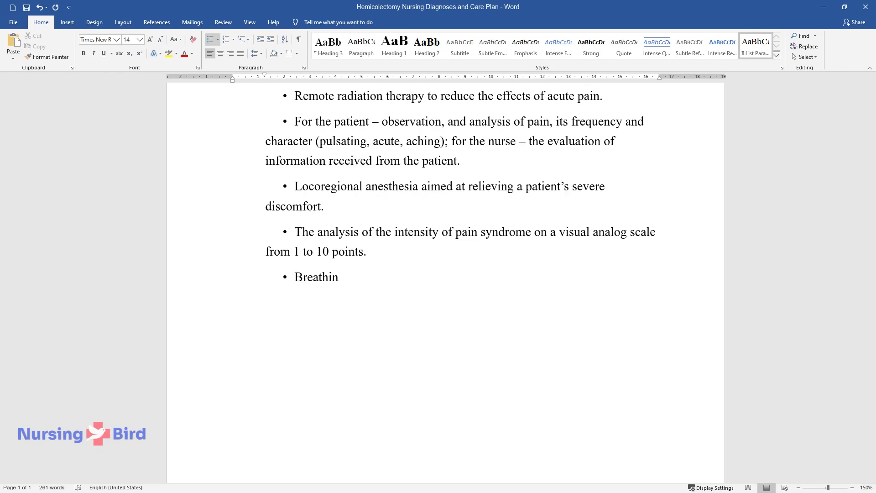
type("g exercises as a non-pharmacologi")
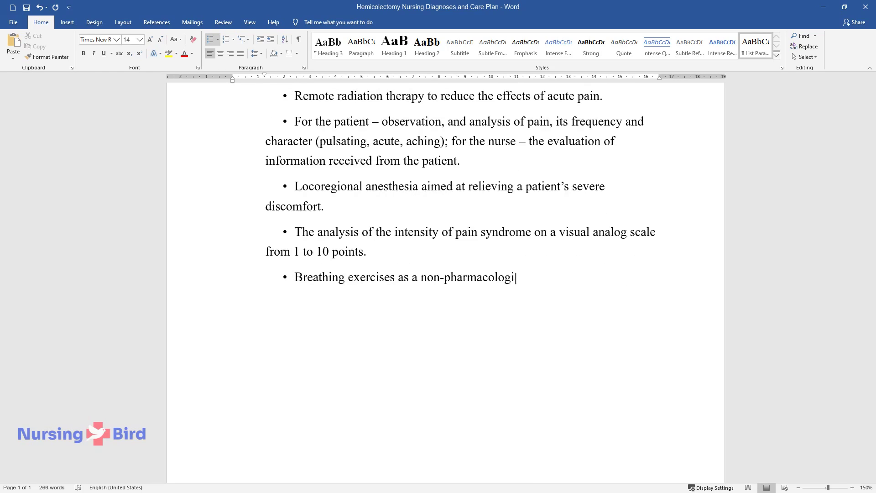
type("cal method of care and part of mid")
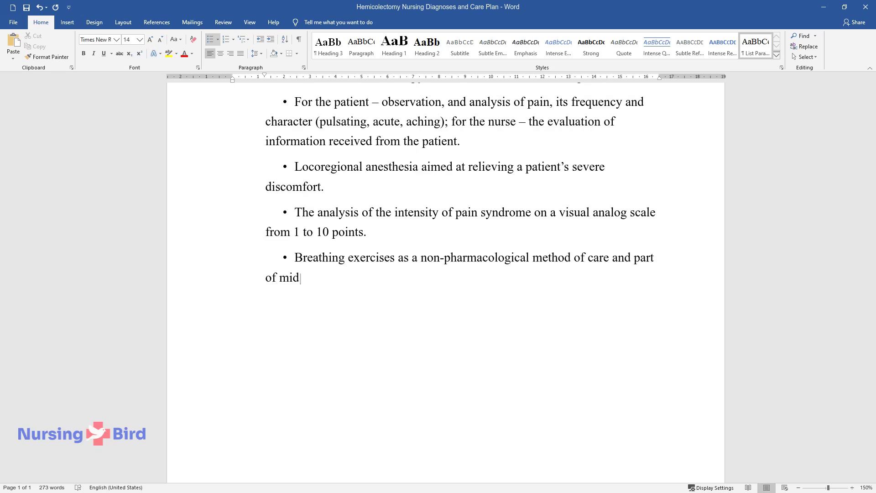
type("dle-range pain theory.")
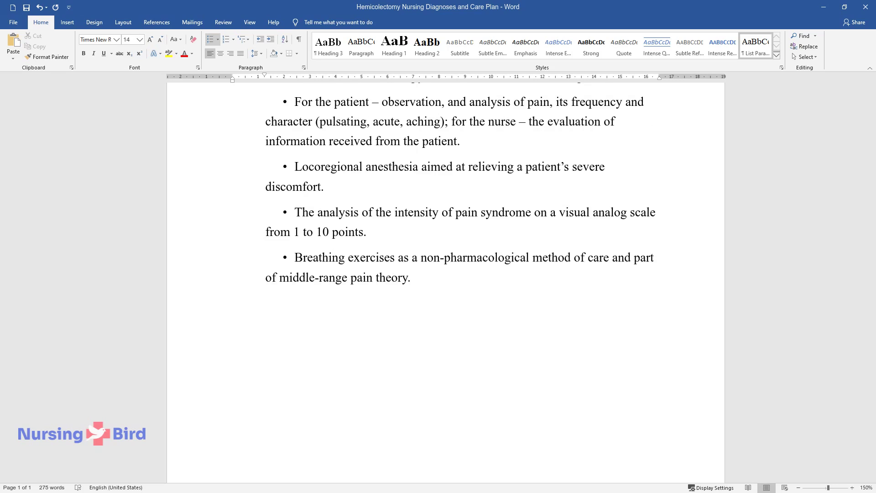
key("Return")
type("In case of suspected perito")
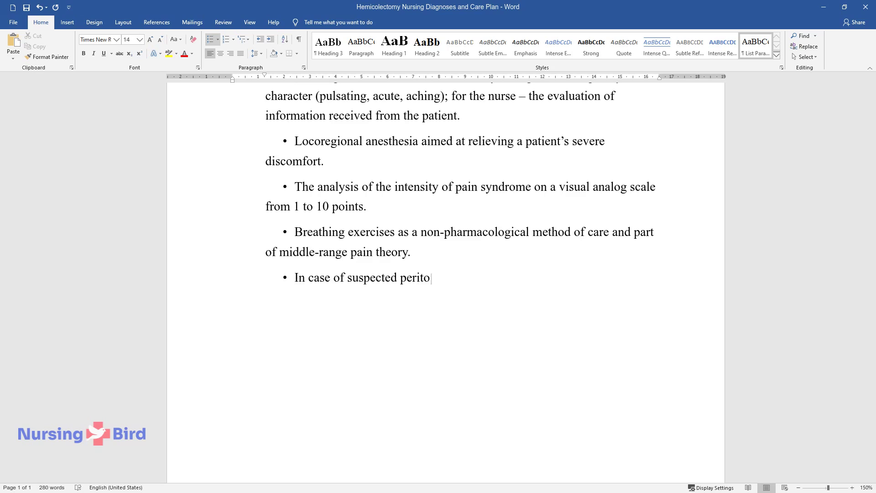
type("nitis as one of the postoperativ")
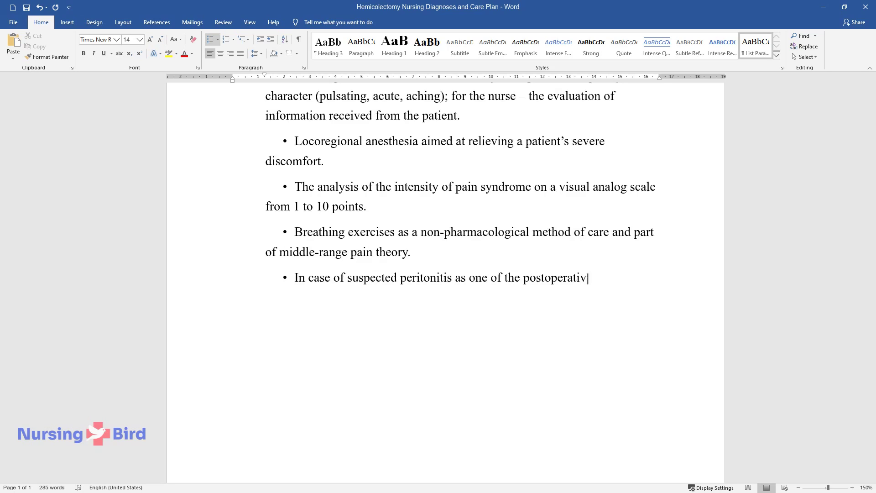
type("e complications, taking antibiot")
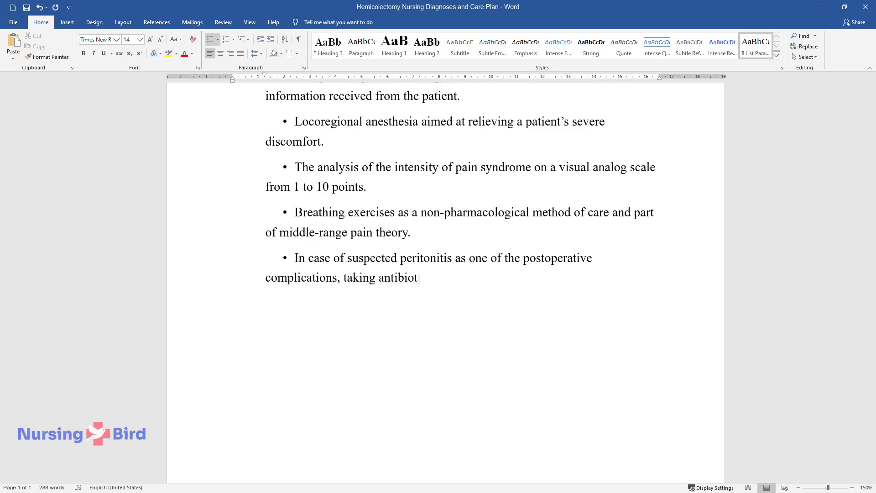
type("ics will help to avoid dangerous consequences.")
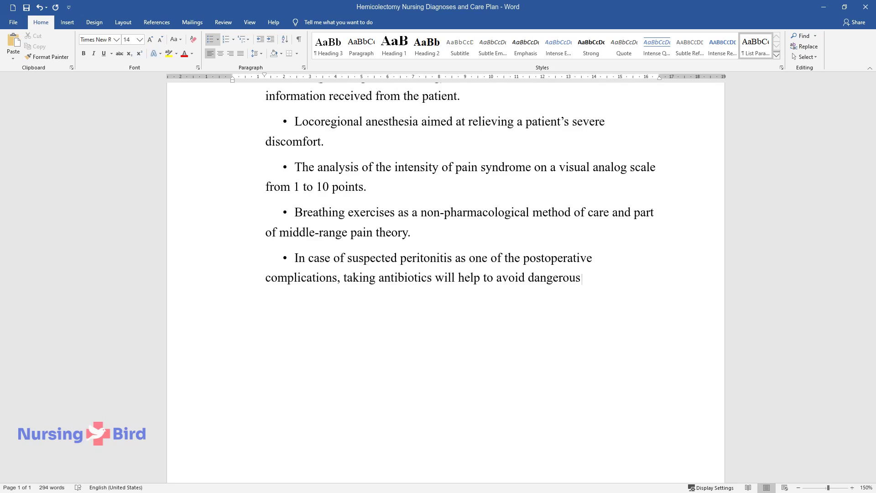
key("Return")
key("ctrl+alt+2")
Step: Type the heading 'TOUS for Nausea after Hemicolectomy' and its intro paragraph ending 'may include the following steps:'
type("T")
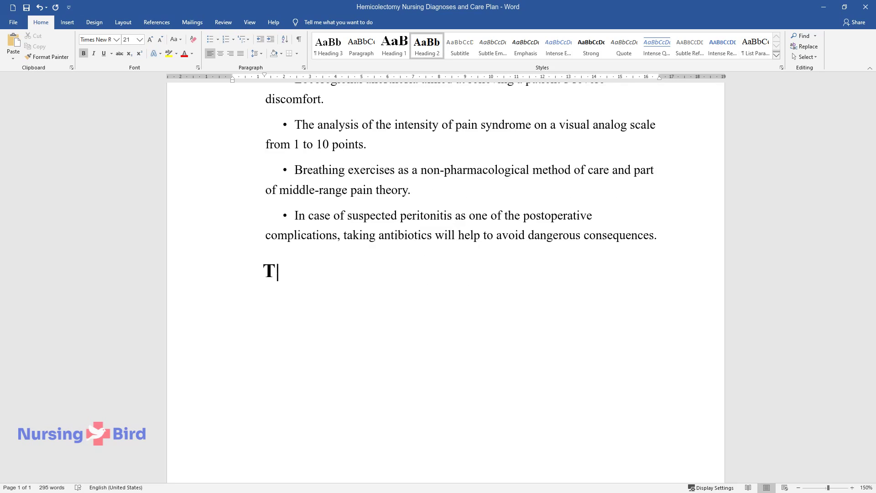
type("OUS for Nausea after Hemicolectomy")
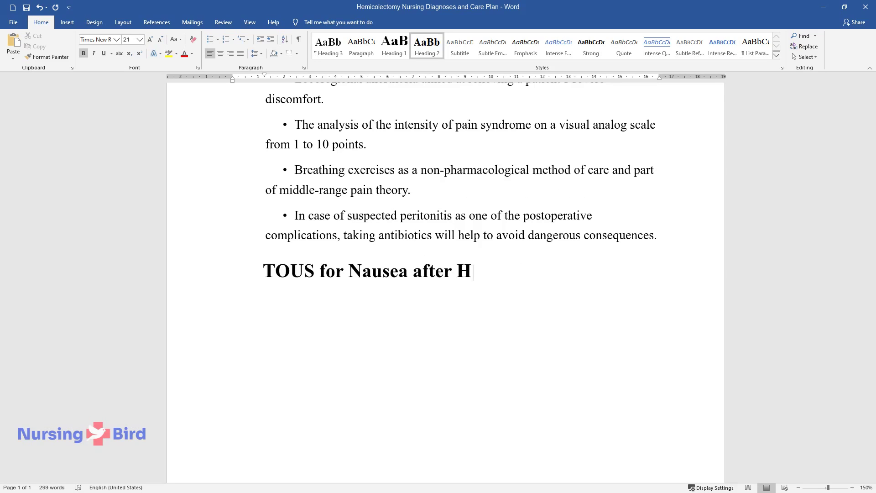
key("Return")
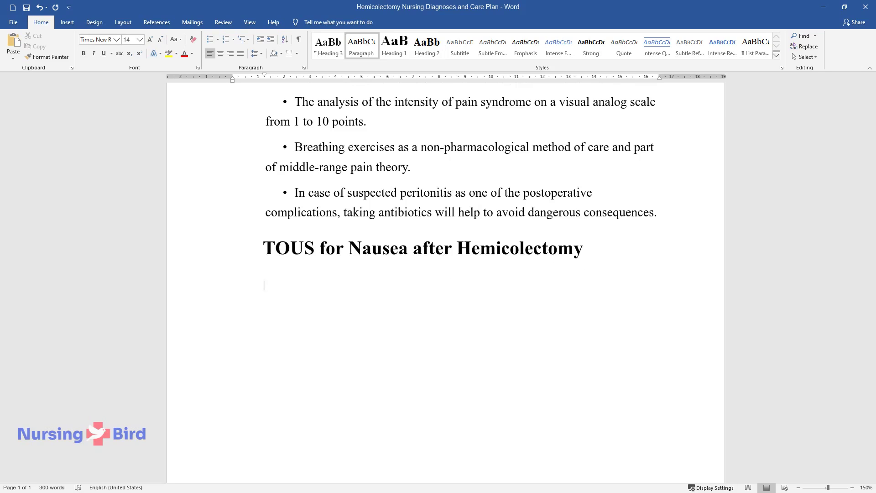
type("To plan for providing rele")
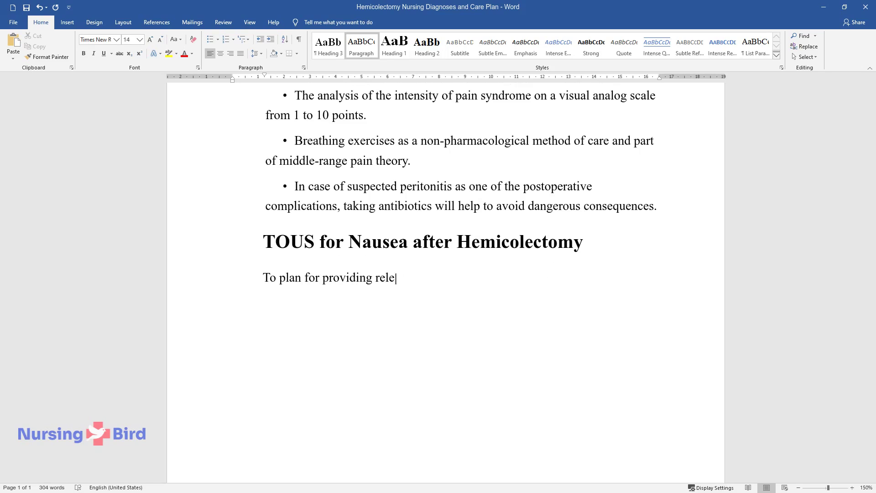
type("vant medical care for nausea, it ")
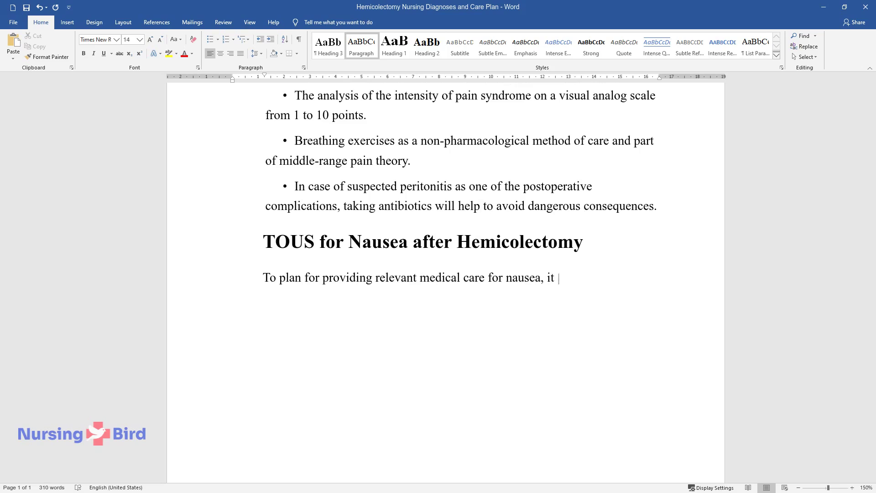
type("is possible to use the theory of u")
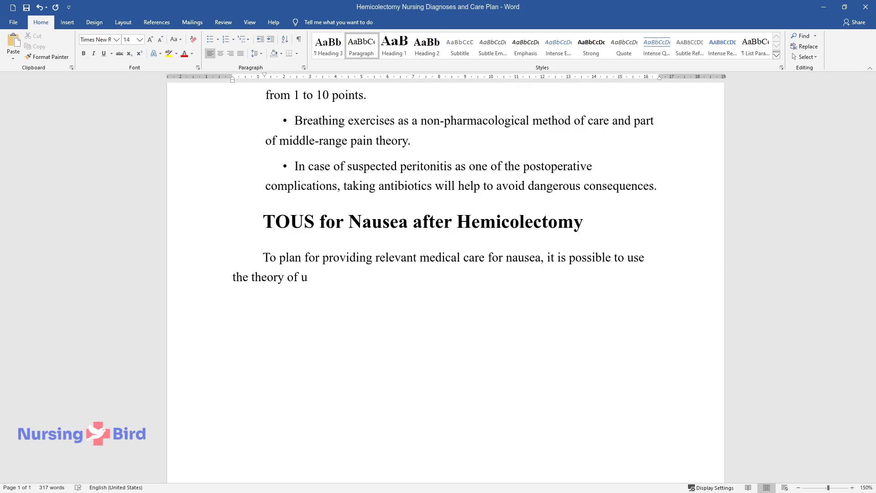
type("npleasant symptoms (TOUS) that is")
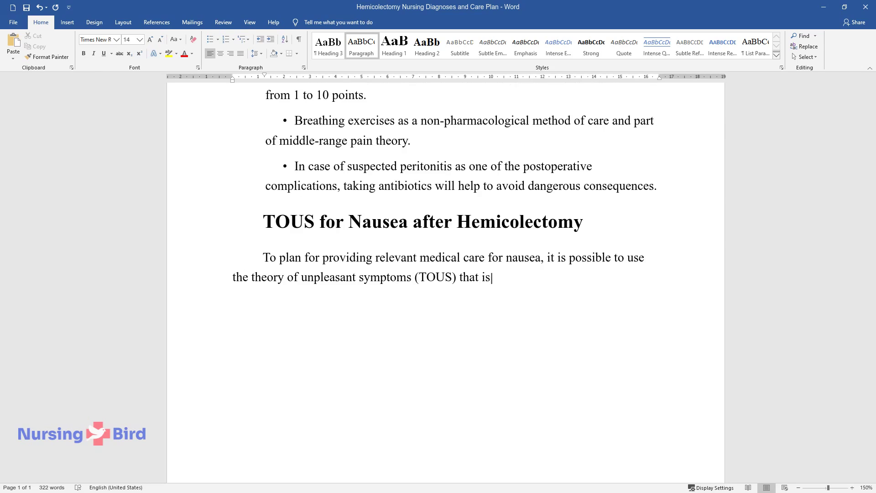
type(" widely applied today. This conce")
type("pt proposes to isolate specific pr")
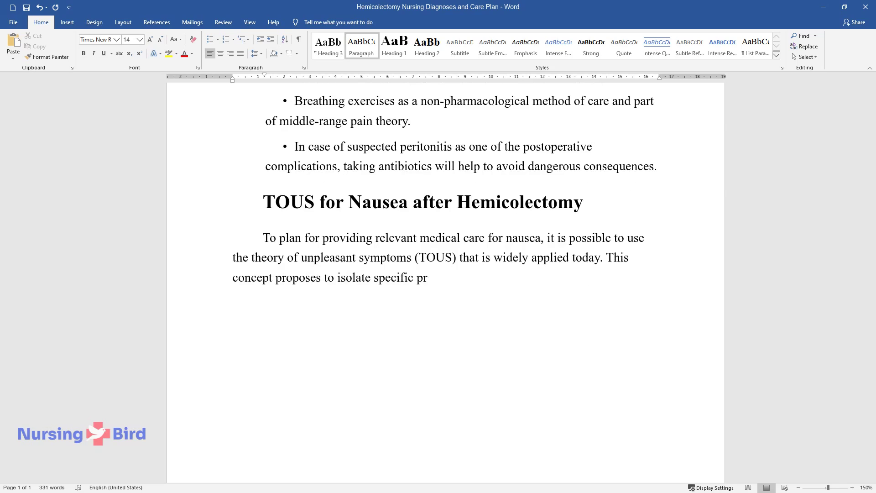
type("oblems from the whole spectrum th")
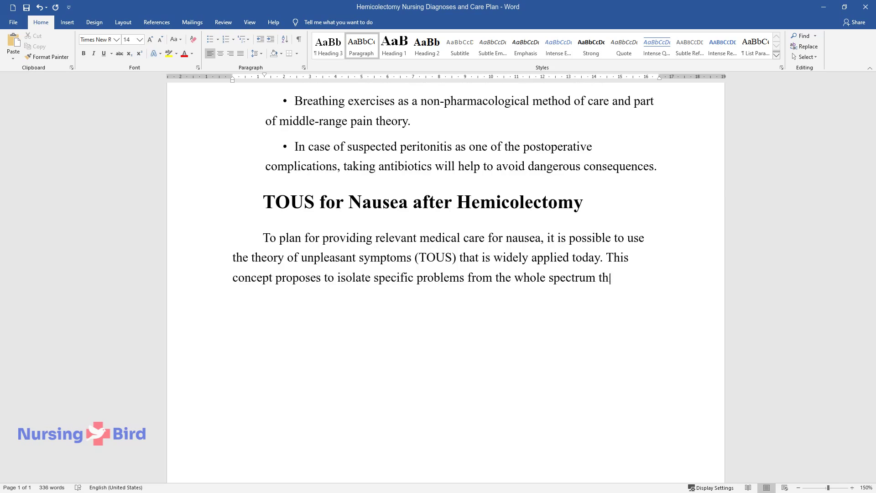
type("rough appropriate interventions. ")
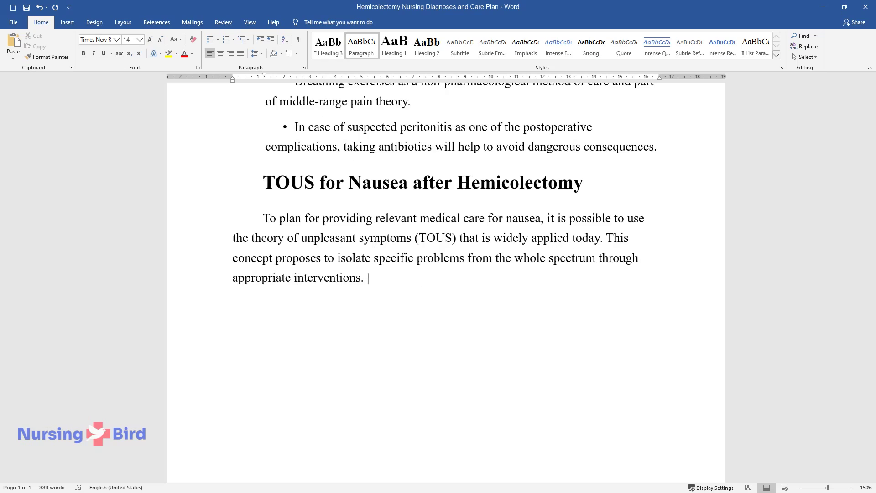
type("In the context of nausea as the sy")
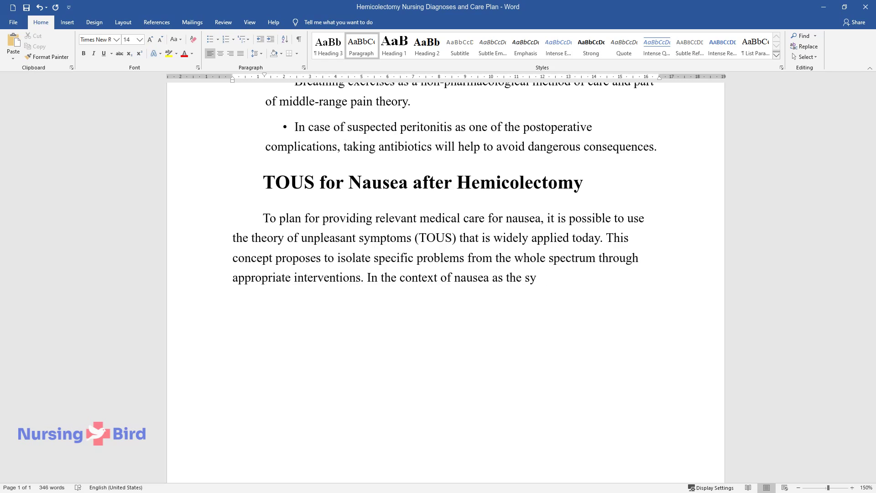
type("mptom in question, the care plan ")
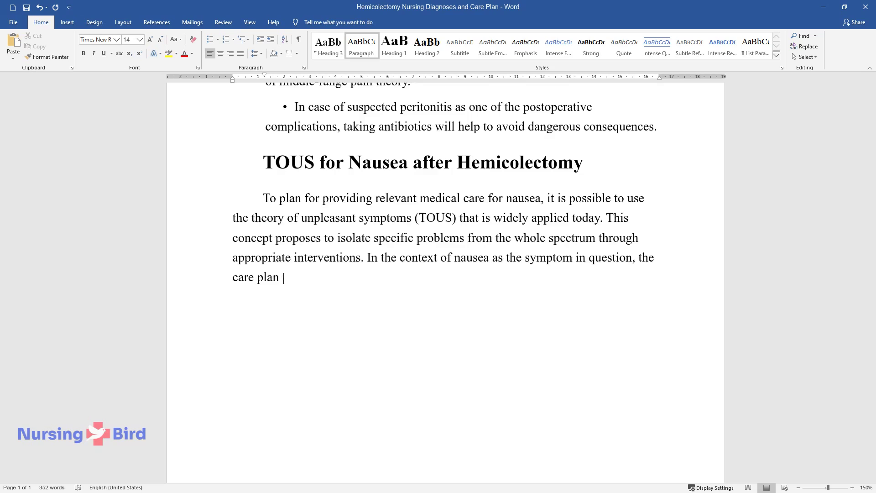
type("may include the following steps:")
key("Return")
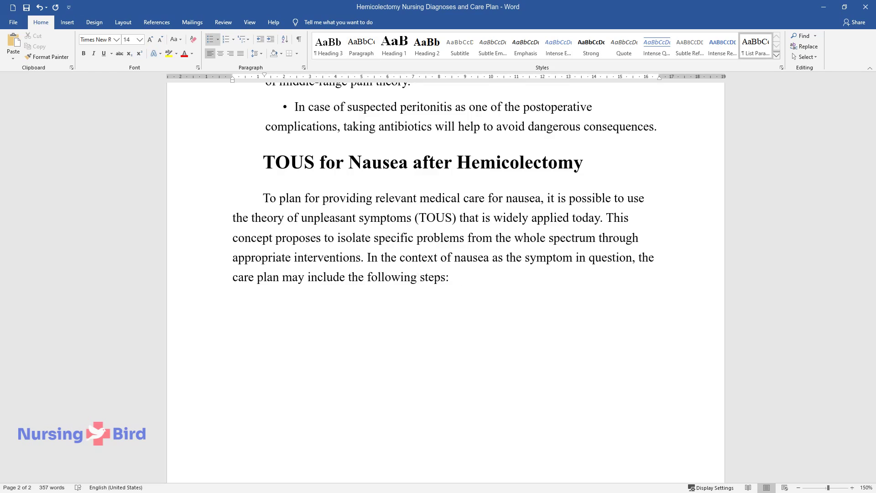
Step: List five care steps: assessment scale, 1-10 nausea degree, related symptoms, antecedent knowledge, and intervention methods
type("Developing and in")
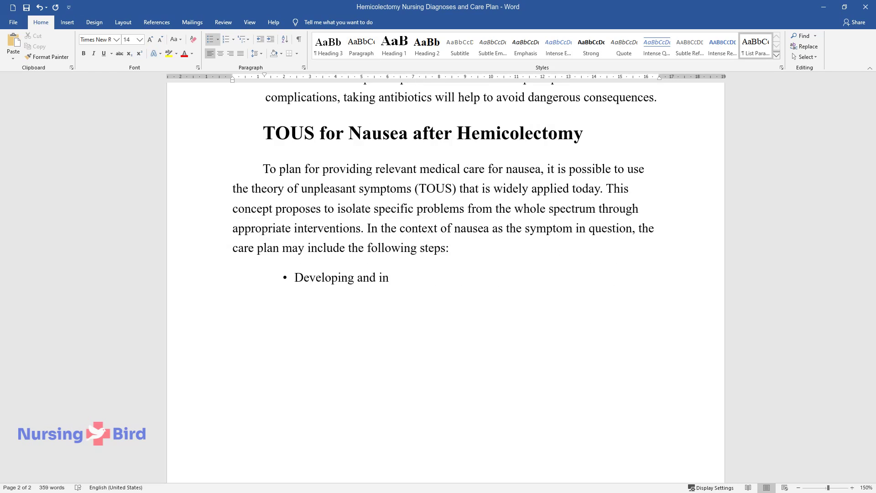
type("troducing a symptom assessment sca")
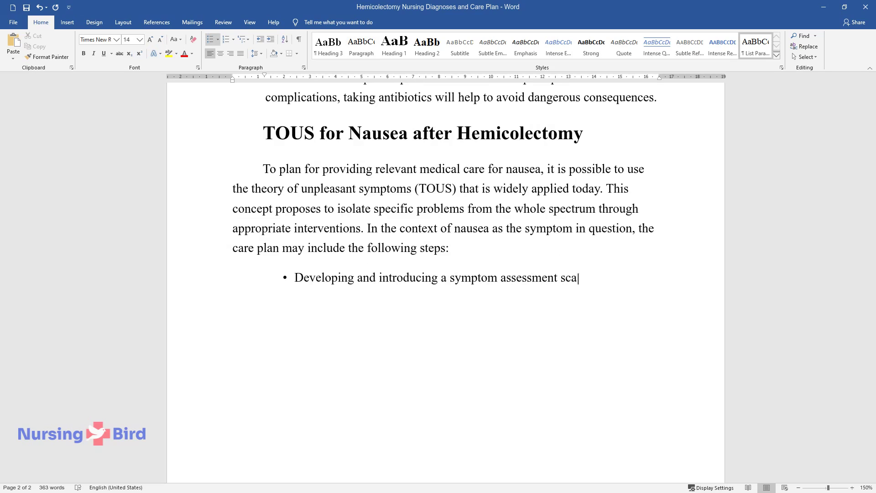
type("le.")
key("Return")
type("The analysis of the degree of nausea on the selected scale from 1 to 10 points.")
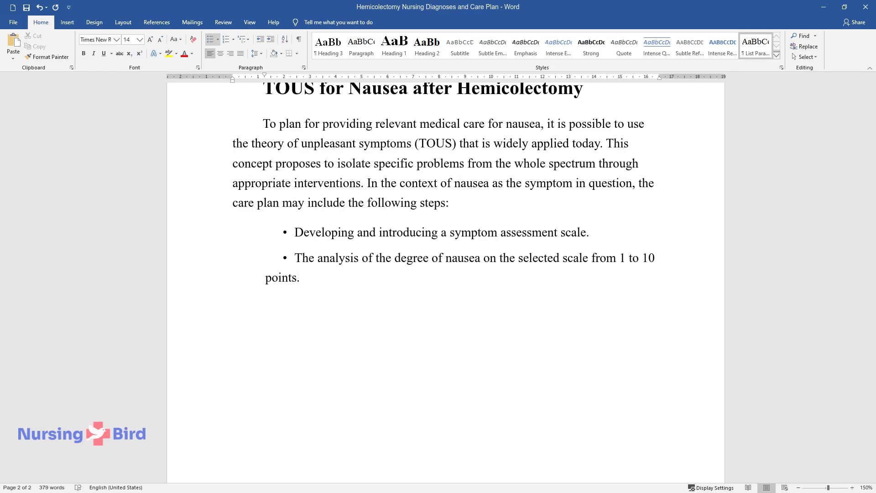
key("Return")
type("The diagnosis ")
type("of related symptoms - vomiting, di")
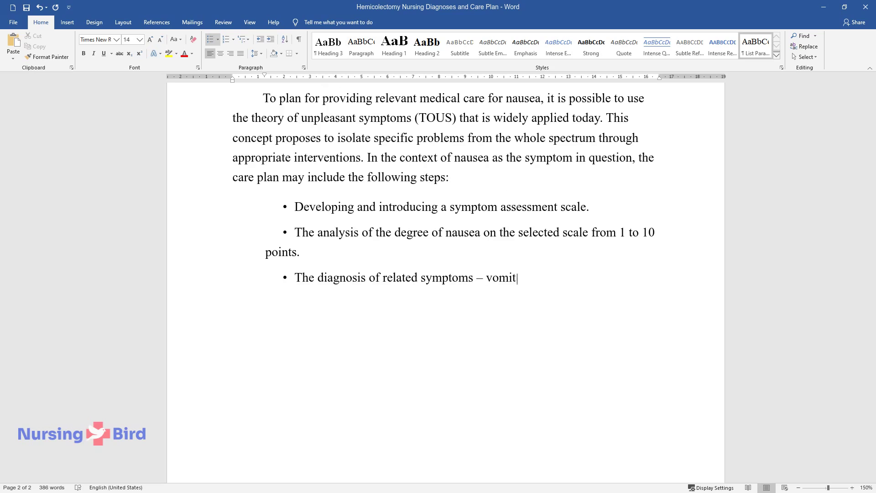
type("zziness, or muscle weakness.")
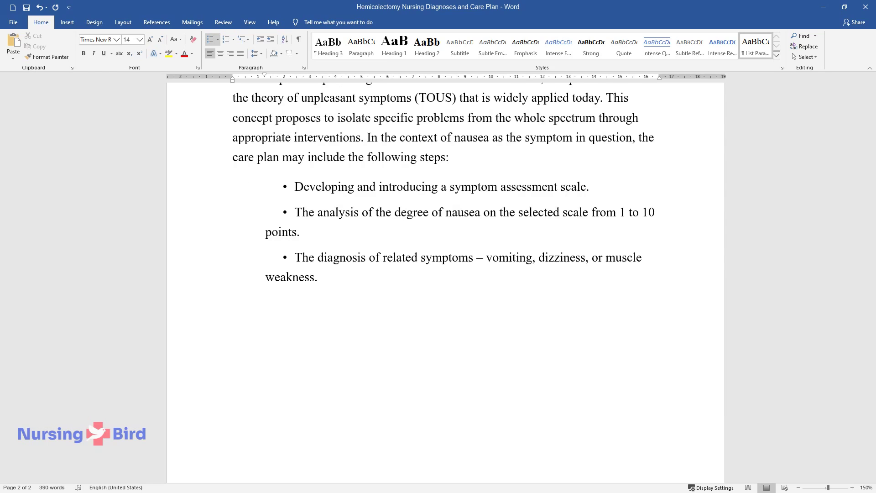
key("Return")
type("Antecede")
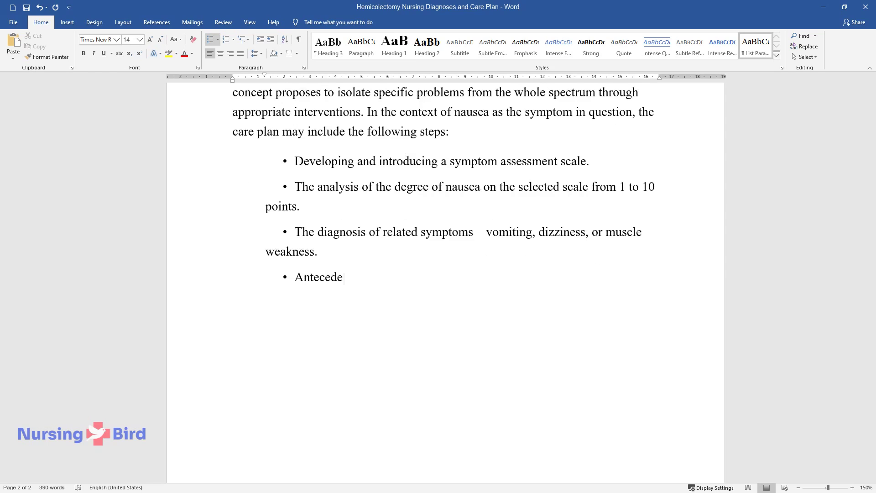
type("nt knowledge based on previous clinical observations.")
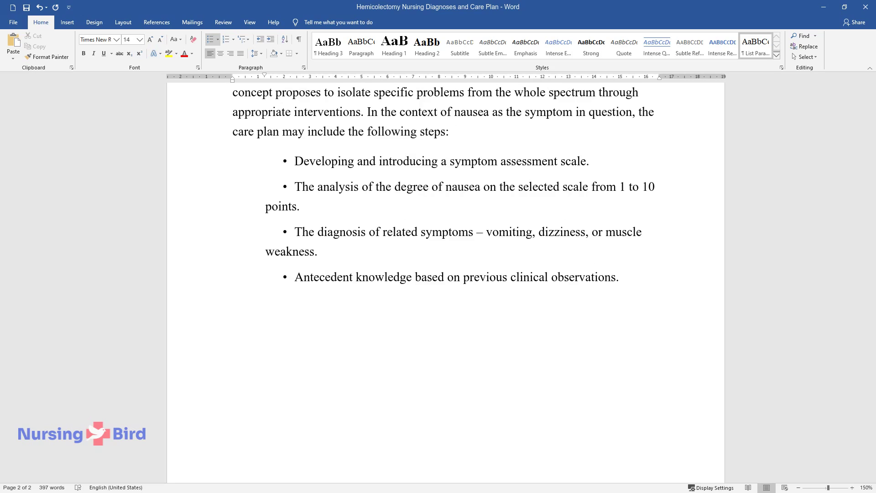
key("Return")
type("As intervention methods,")
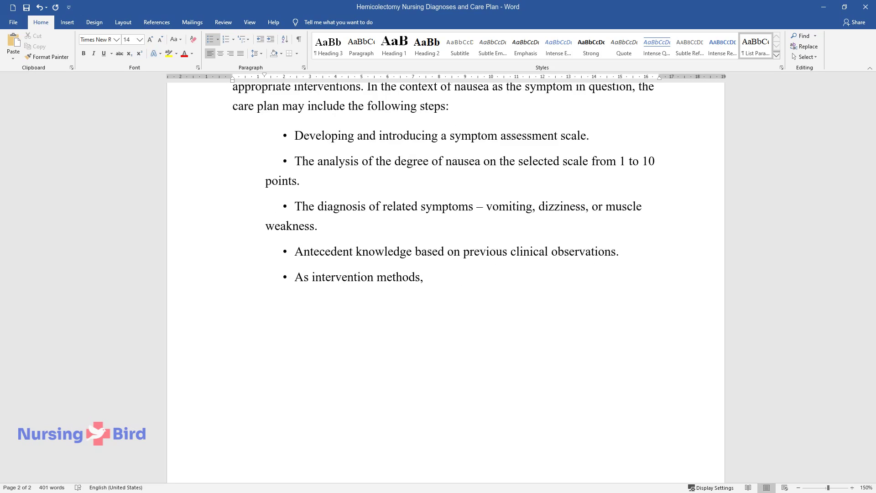
type(" both pharmacological techniques (antihistamines, absorbents)")
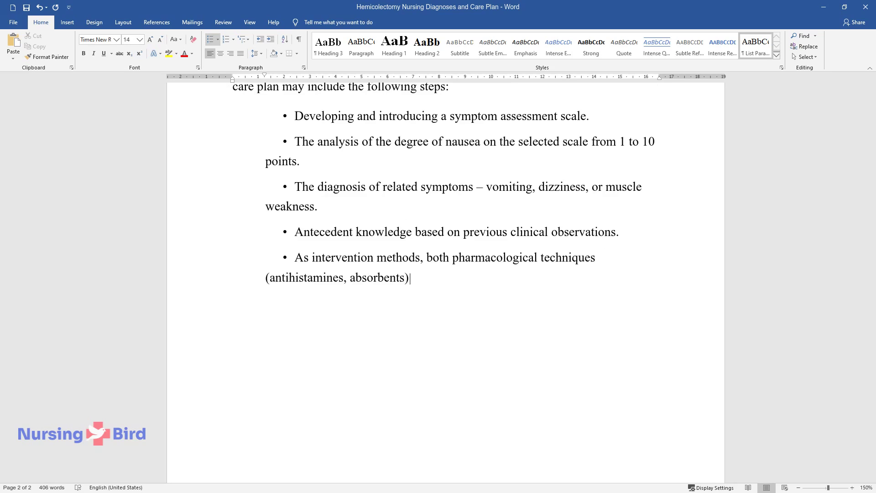
type(" and sedatives (soothing natural remedies for neurotic nausea) may be utilized.")
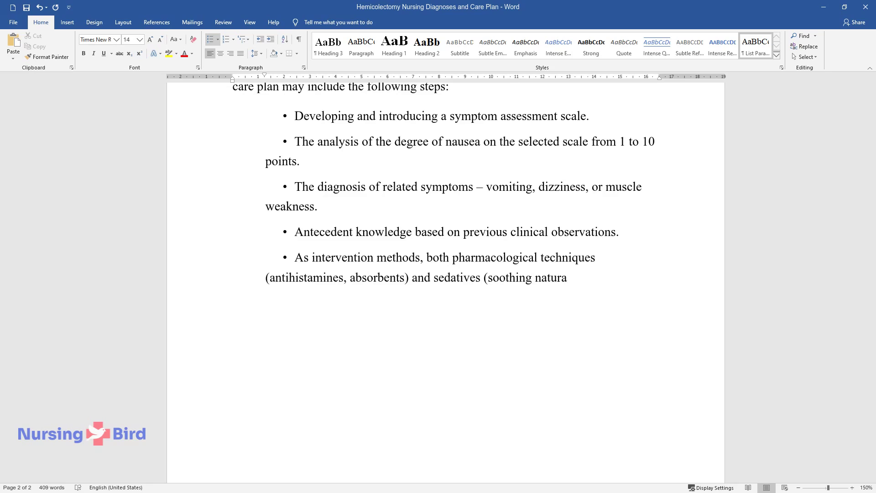